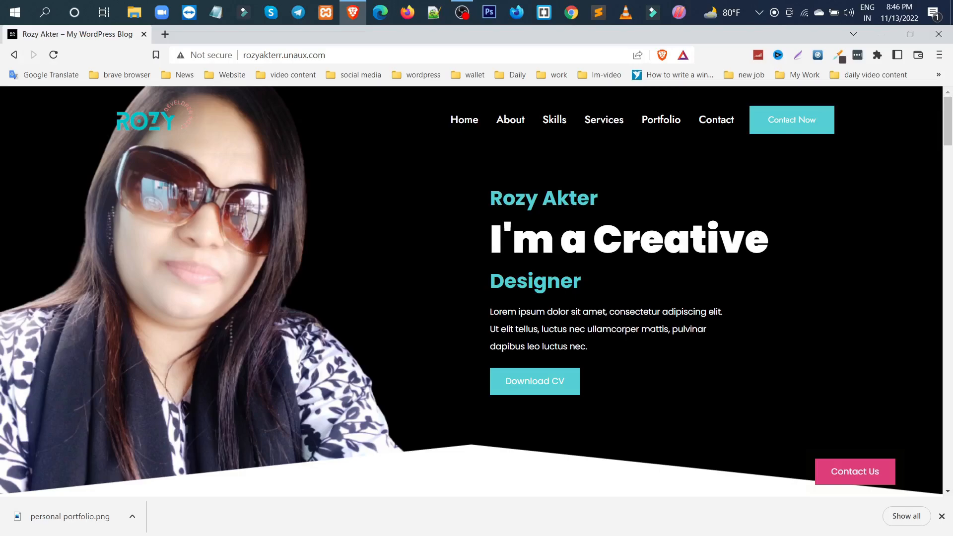
# Look through the finished portfolio site's home page, from the hero banner through skills, services and portfolio to the contact section
pyautogui.scroll(-15, 651, 332)
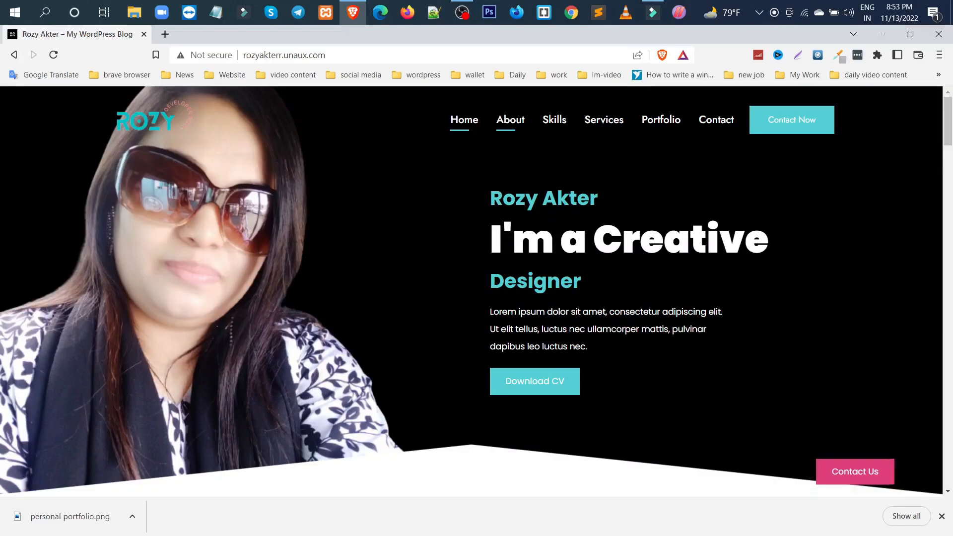
pyautogui.scroll(-4, 571, 333)
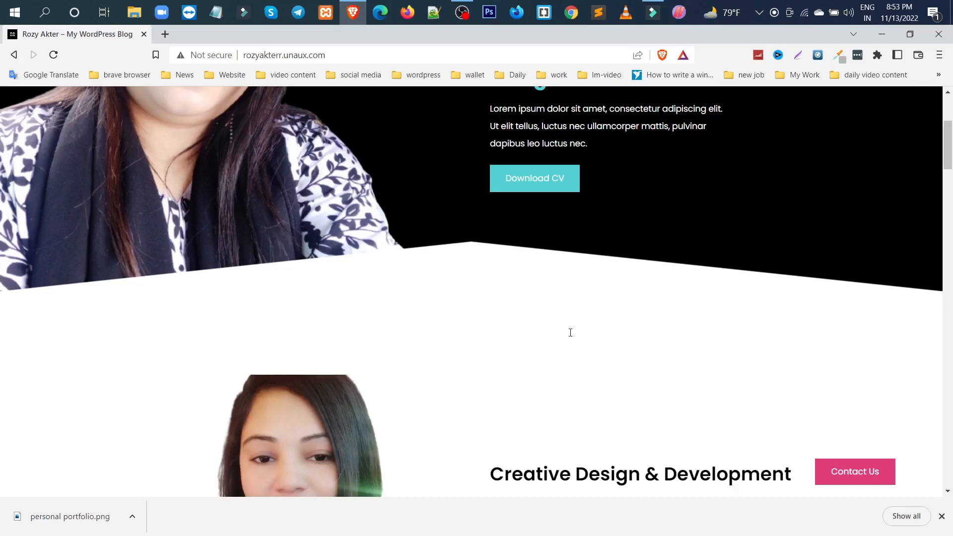
pyautogui.scroll(-8, 570, 332)
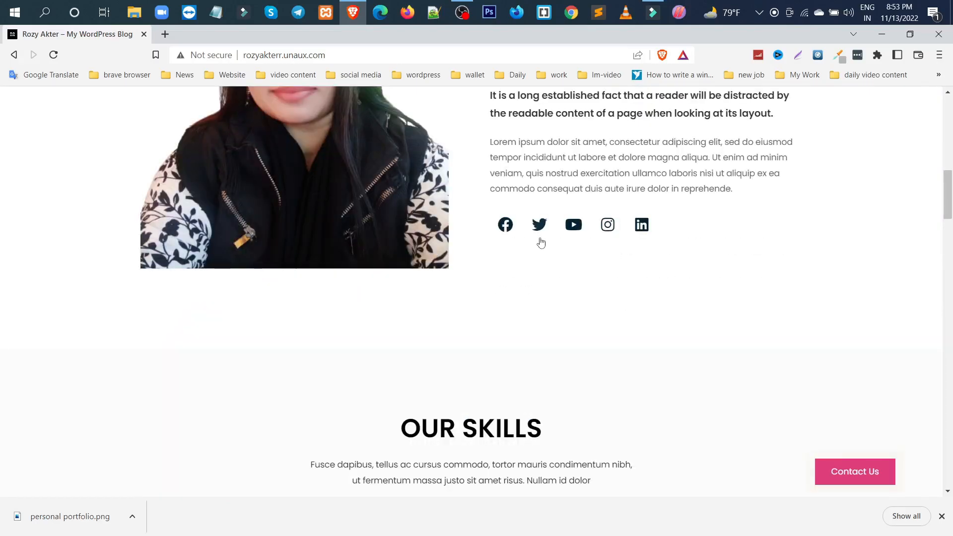
pyautogui.scroll(-4, 574, 271)
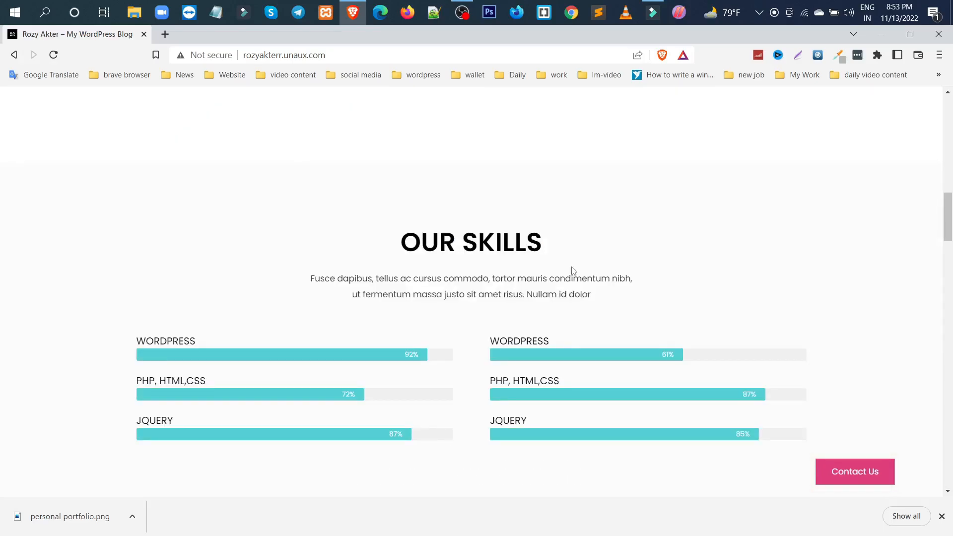
pyautogui.scroll(-1, 625, 293)
pyautogui.scroll(-7, 660, 242)
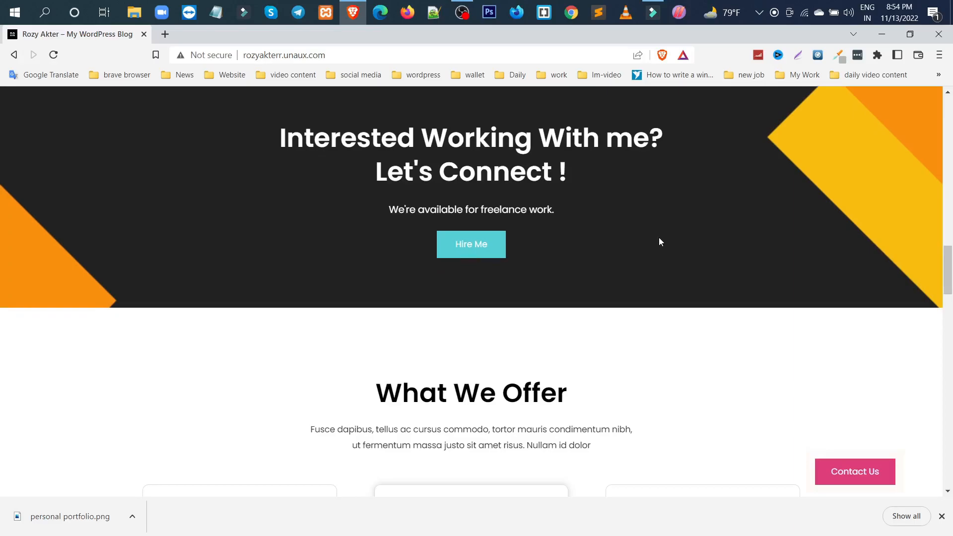
pyautogui.scroll(-2, 659, 242)
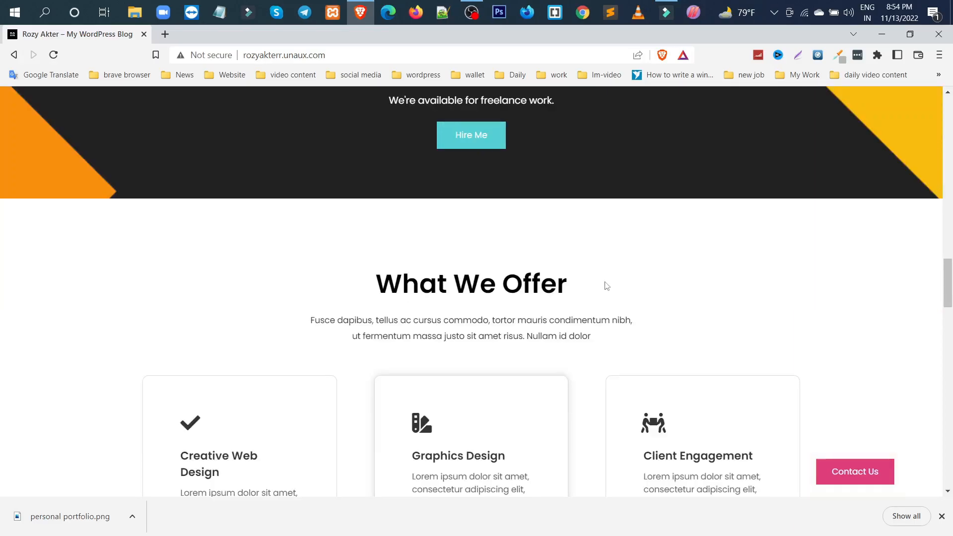
pyautogui.scroll(-6, 607, 286)
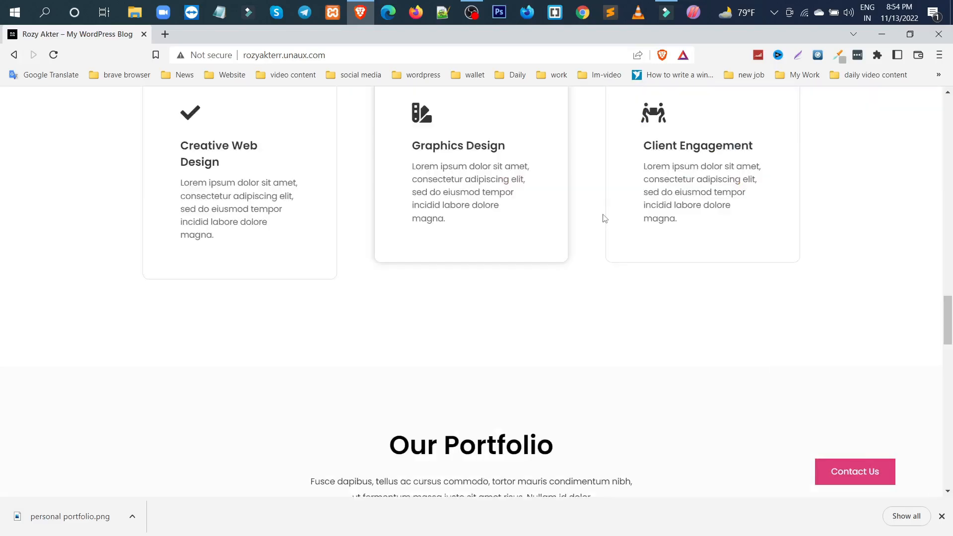
pyautogui.scroll(-5, 605, 219)
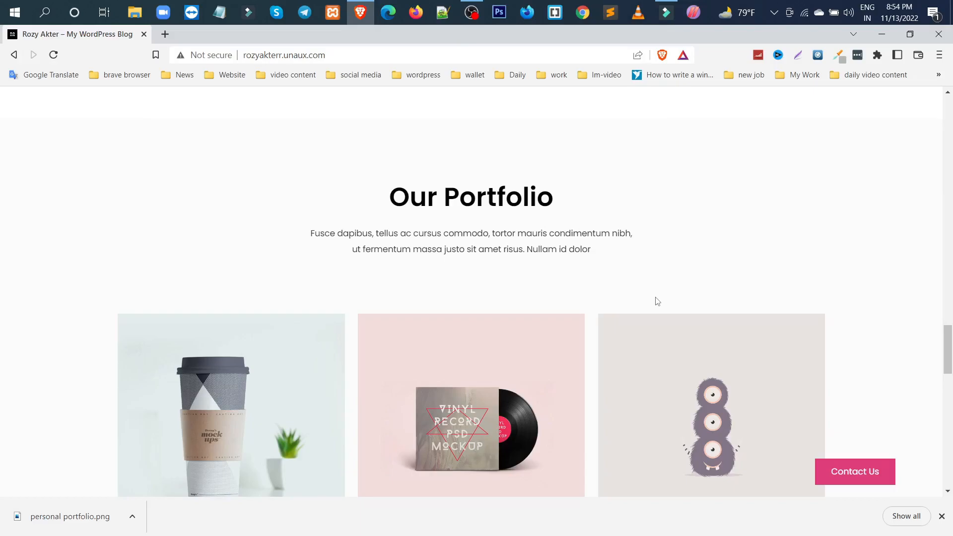
pyautogui.scroll(-9, 658, 302)
pyautogui.scroll(-4, 598, 322)
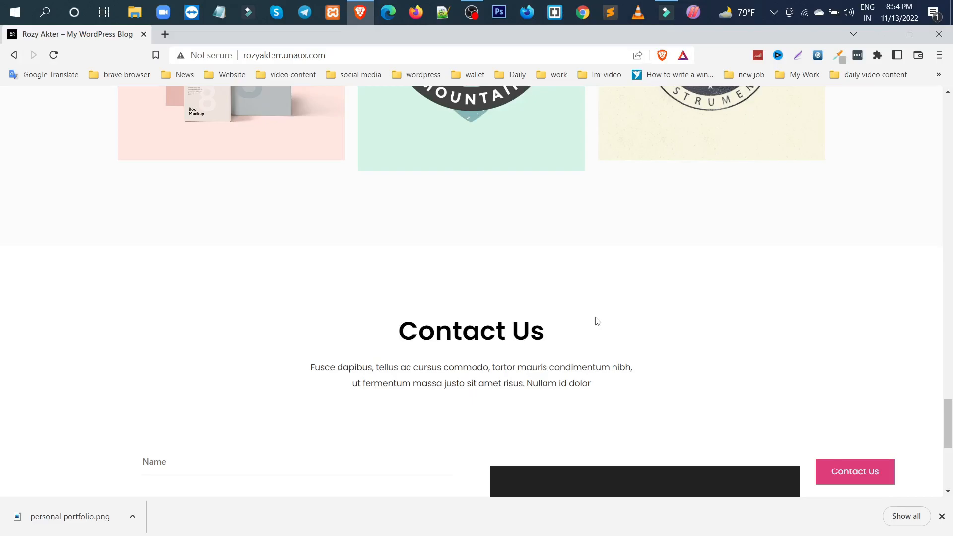
pyautogui.scroll(-7, 597, 321)
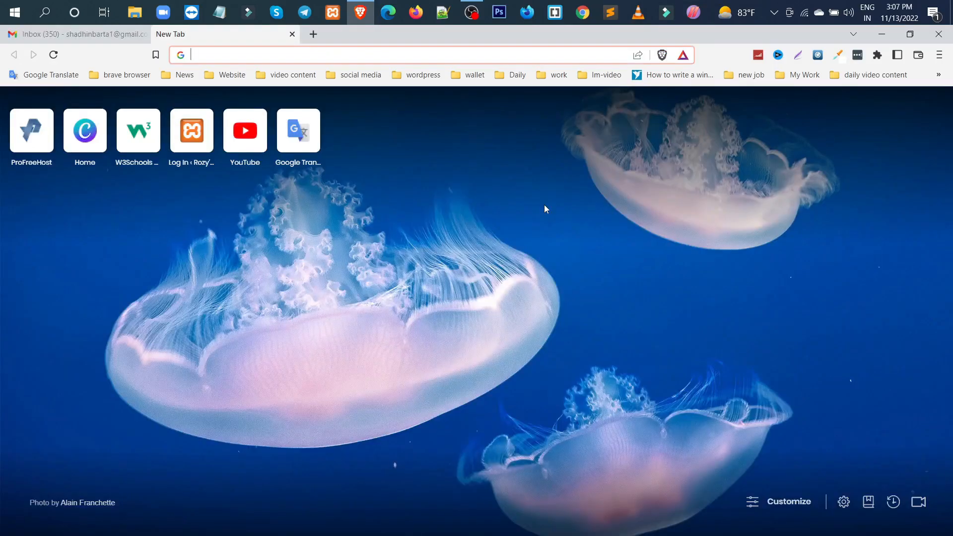
# Go to profreehost.com and open its registration form for a new account
pyautogui.write('profreehost')
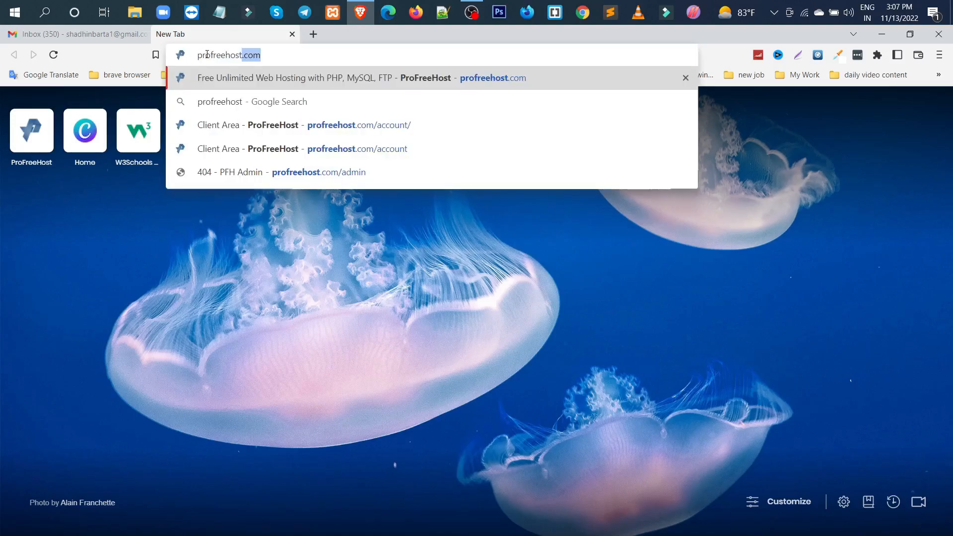
pyautogui.click(272, 55)
pyautogui.press('Return')
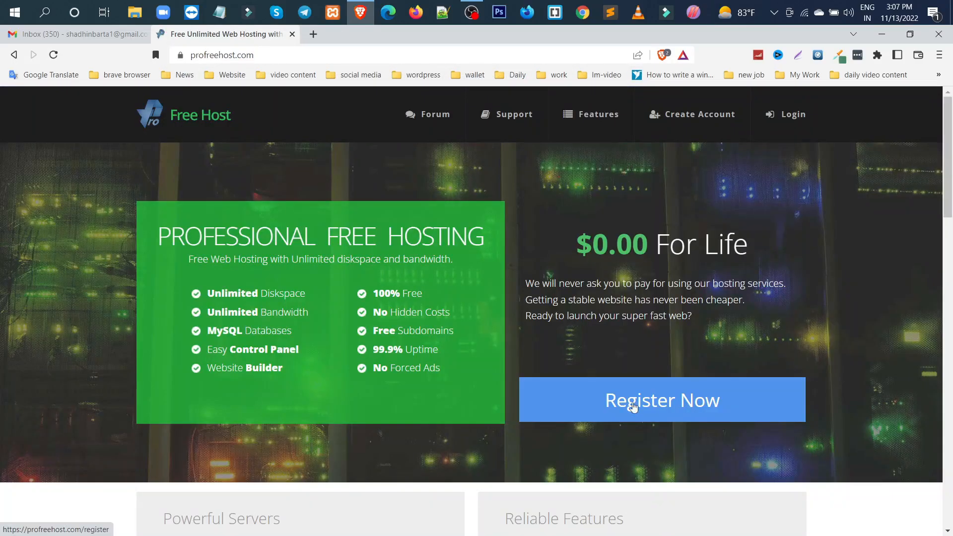
pyautogui.click(634, 407)
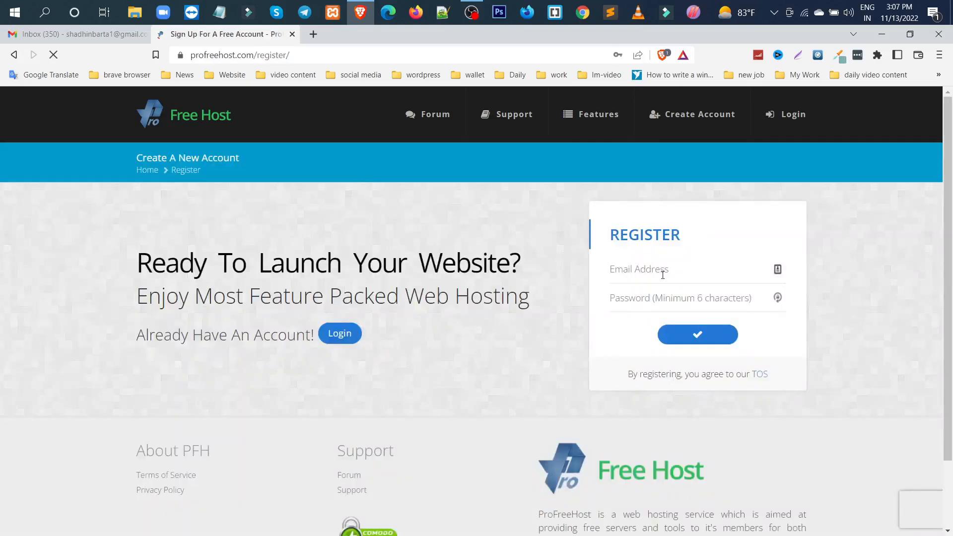
# Fill in the registration form's email address and account password, and submit it
pyautogui.click(663, 275)
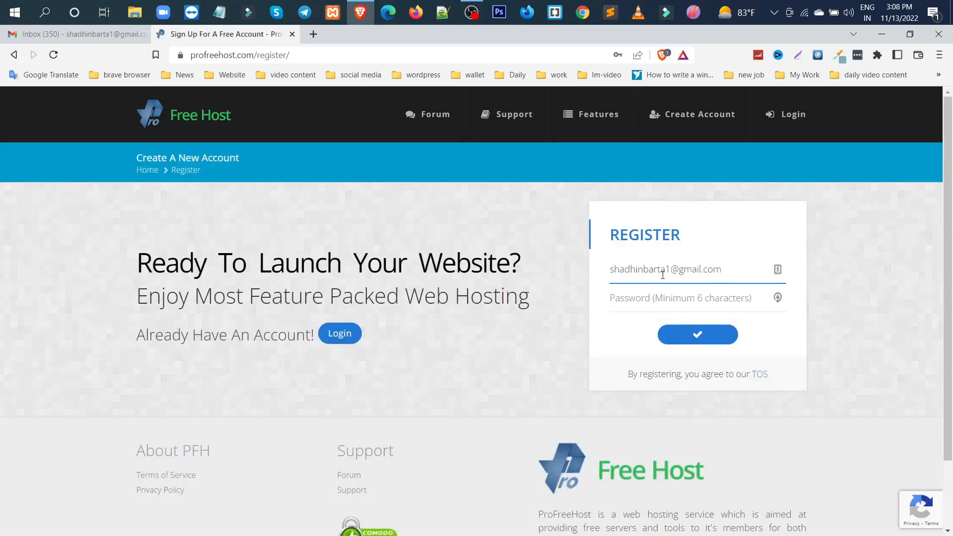
pyautogui.click(664, 297)
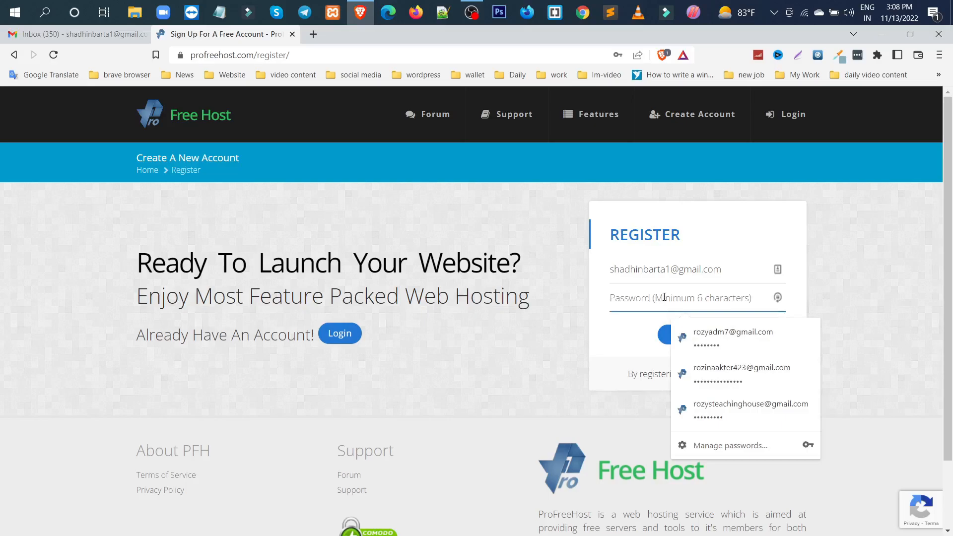
pyautogui.write('••••••••')
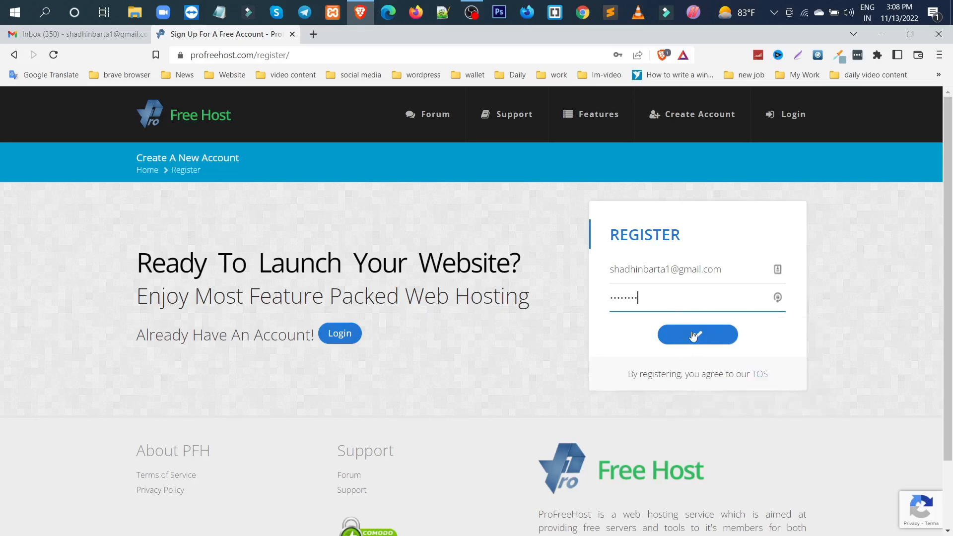
pyautogui.click(694, 336)
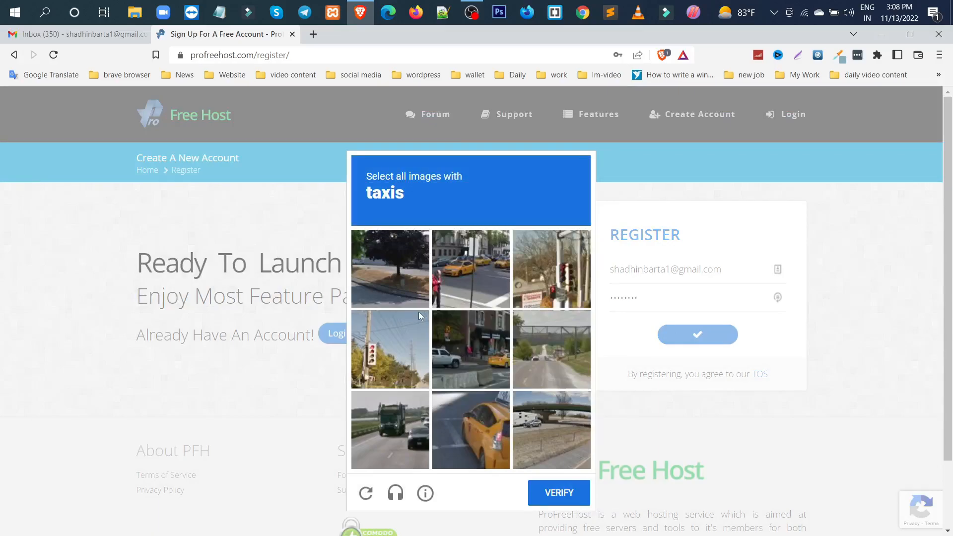
# Complete the image verification by selecting all pictures with taxis and submitting the selection
pyautogui.click(456, 433)
pyautogui.click(466, 365)
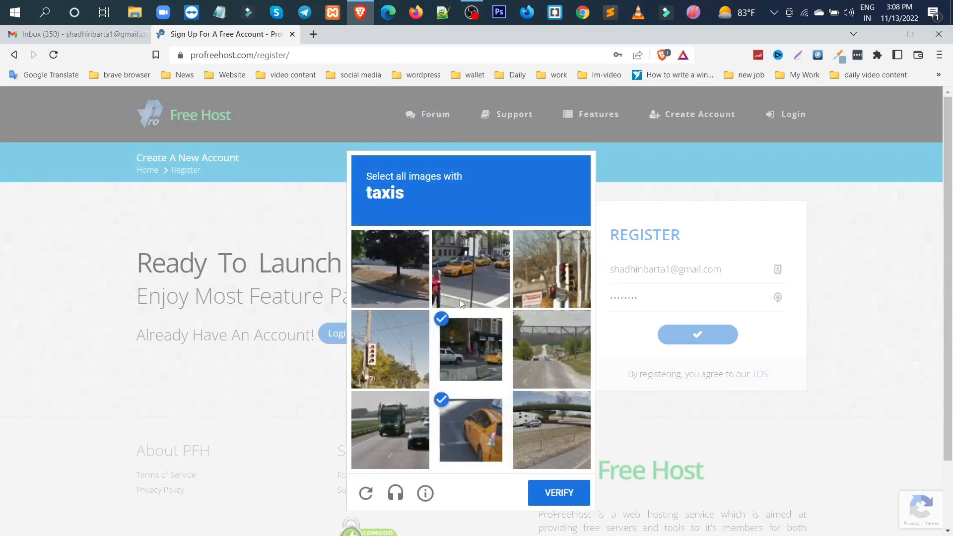
pyautogui.click(465, 279)
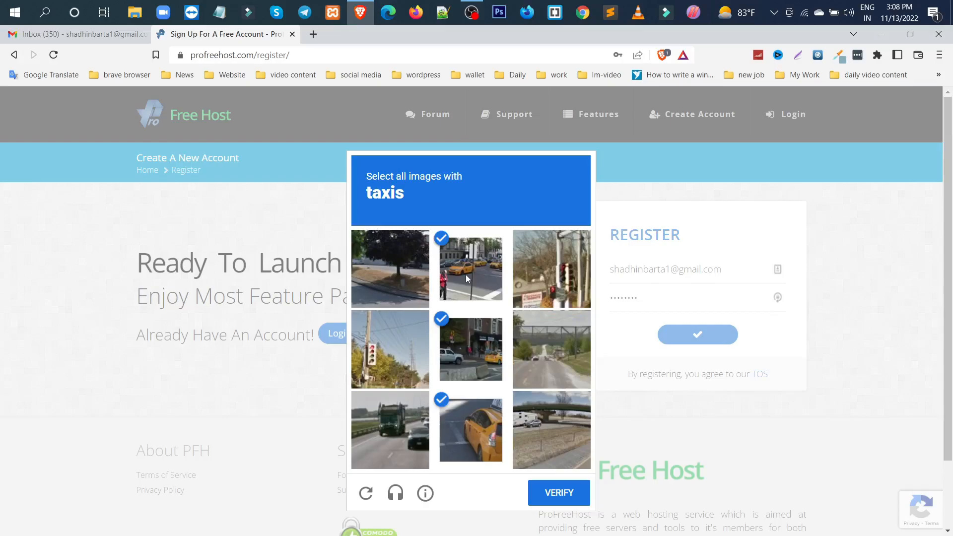
pyautogui.click(562, 499)
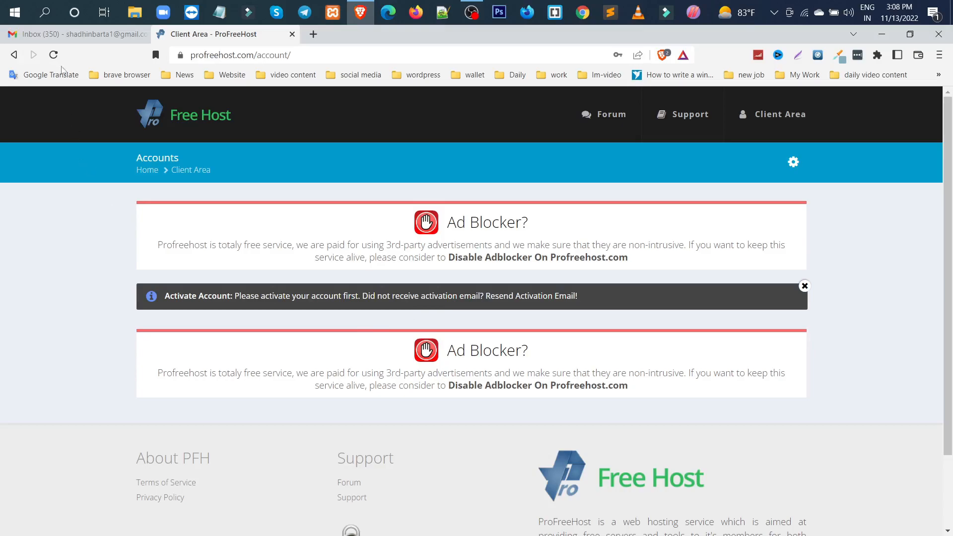
# Open the Account Activation email from ProFreeHost in the Gmail inbox and activate the hosting account from it
pyautogui.click(61, 35)
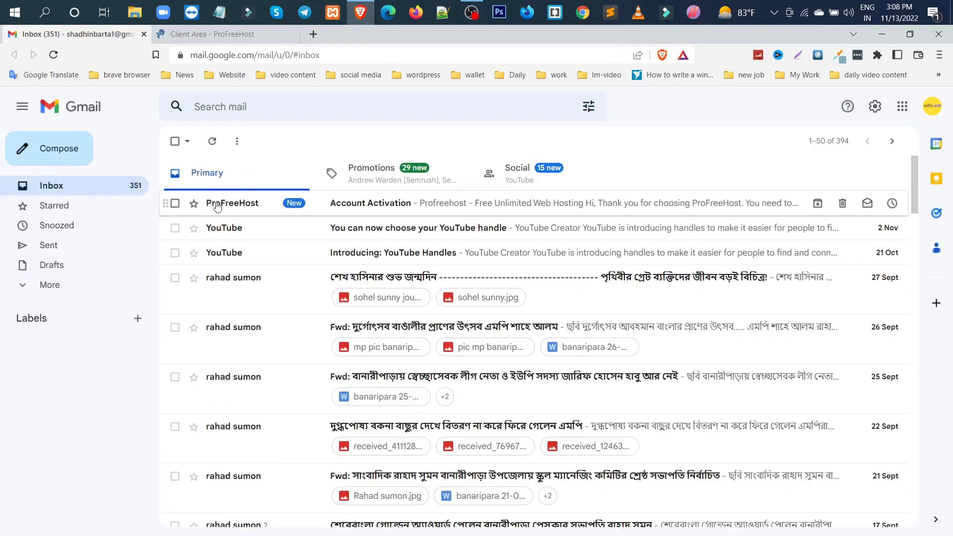
pyautogui.click(374, 205)
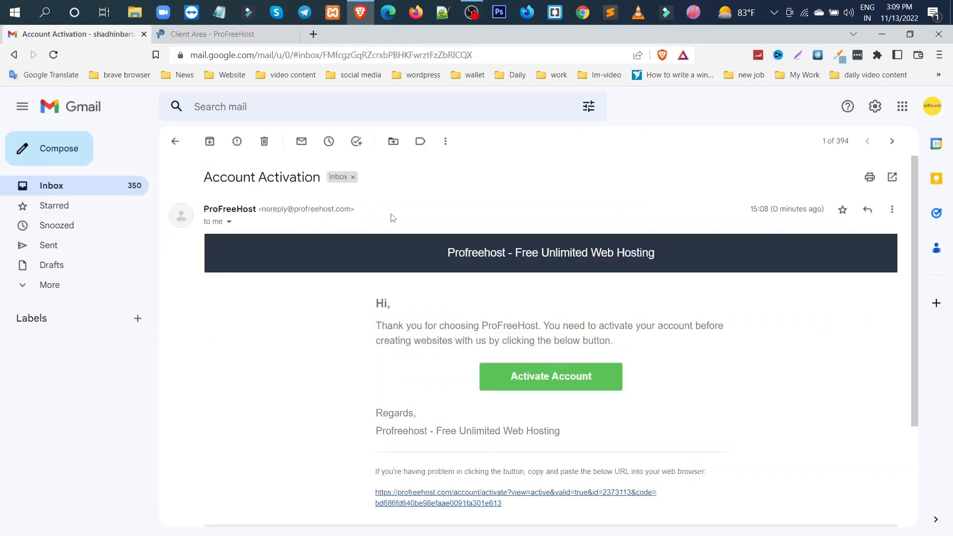
pyautogui.click(558, 381)
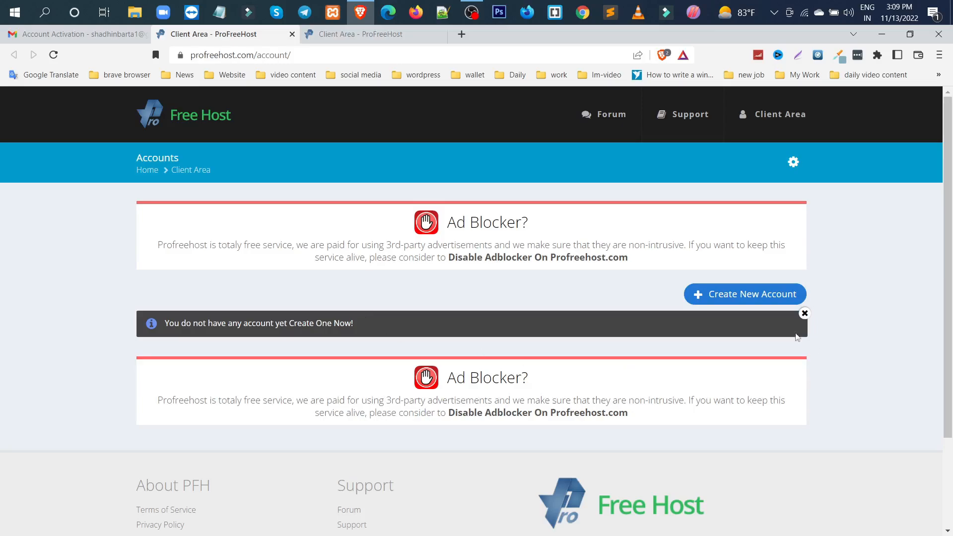
# Request a new website named after its owner with an extra "r" at the end, on the free domain unaux.com
pyautogui.click(756, 297)
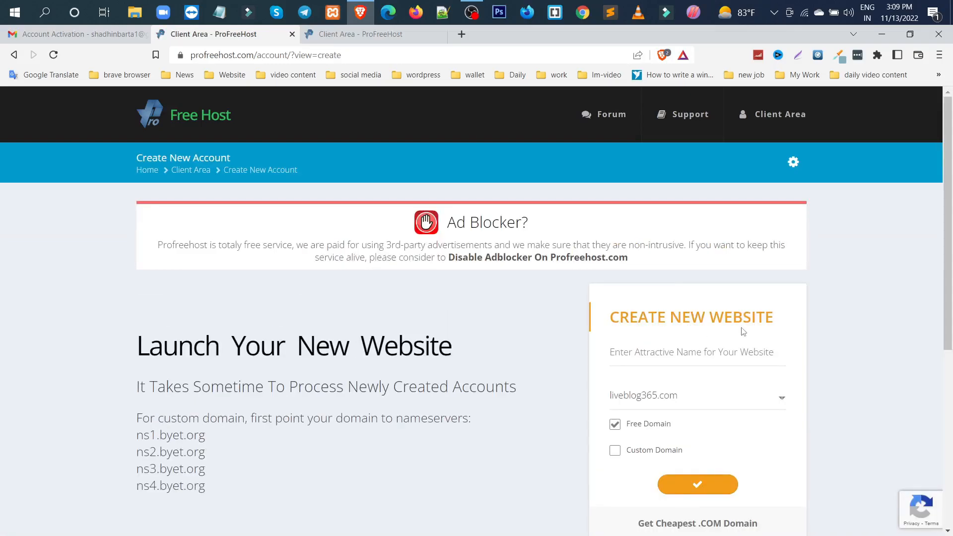
pyautogui.click(661, 351)
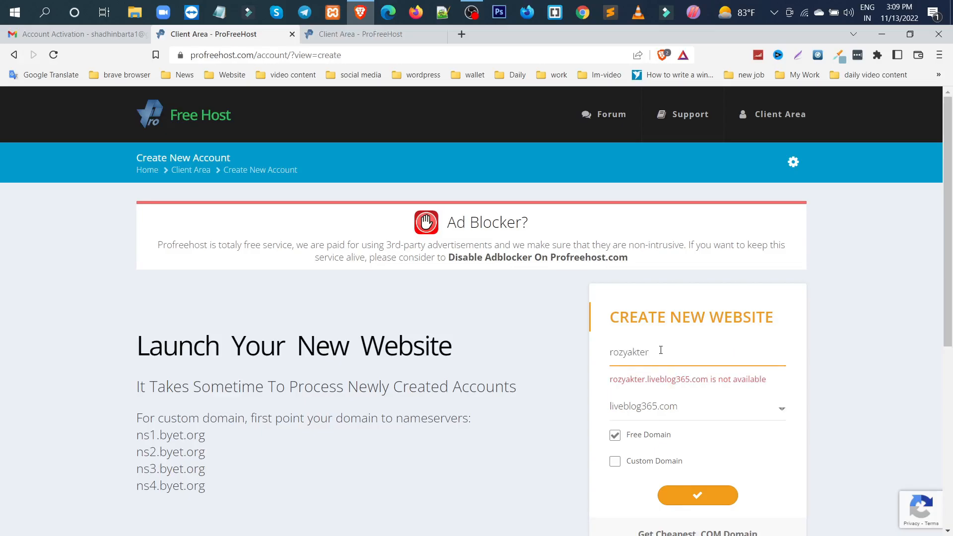
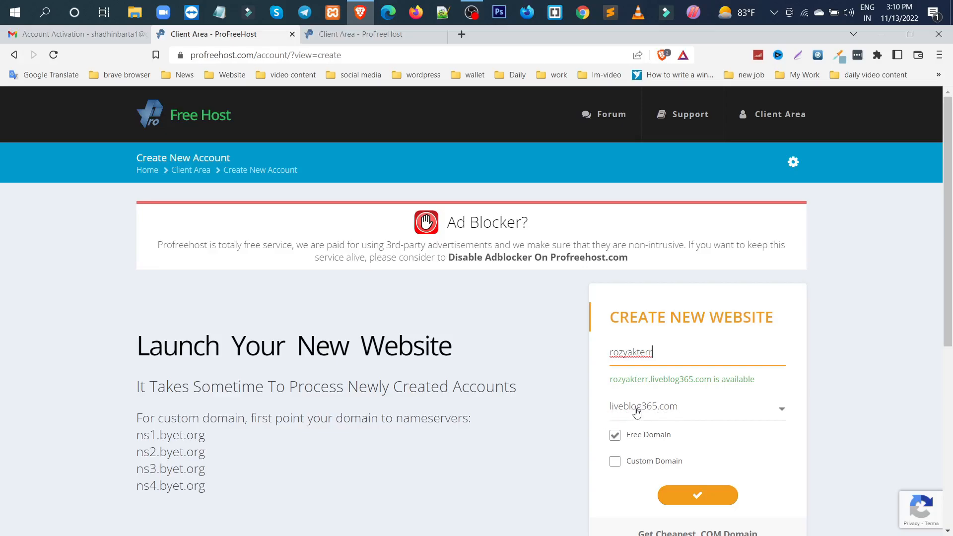
pyautogui.click(689, 420)
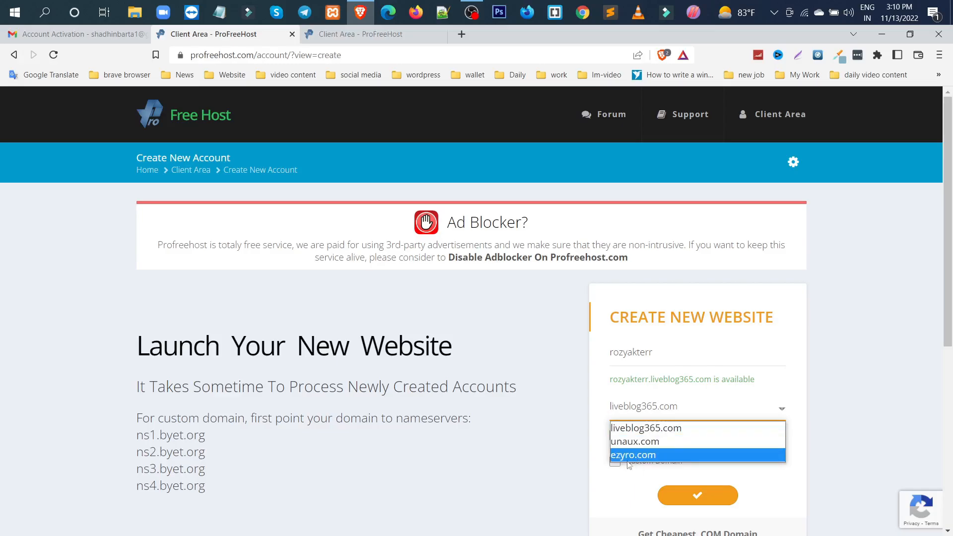
pyautogui.click(647, 442)
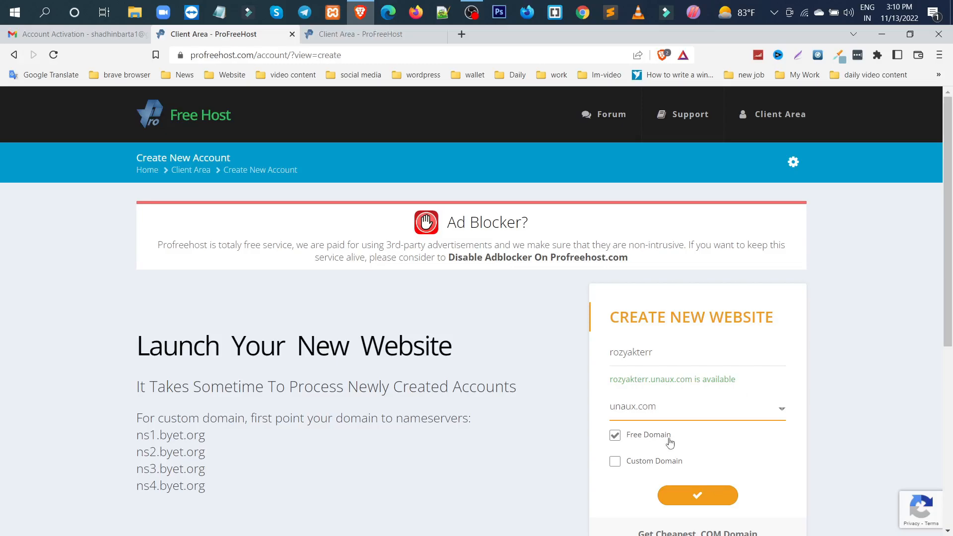
pyautogui.click(698, 497)
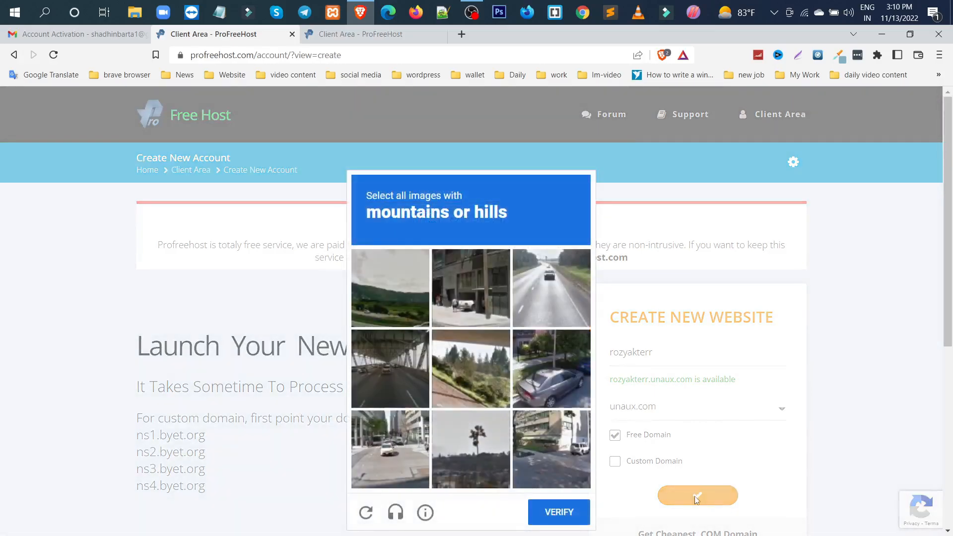
# Complete the image verification by selecting all pictures with mountains or hills and submitting the selection
pyautogui.click(385, 269)
pyautogui.click(473, 469)
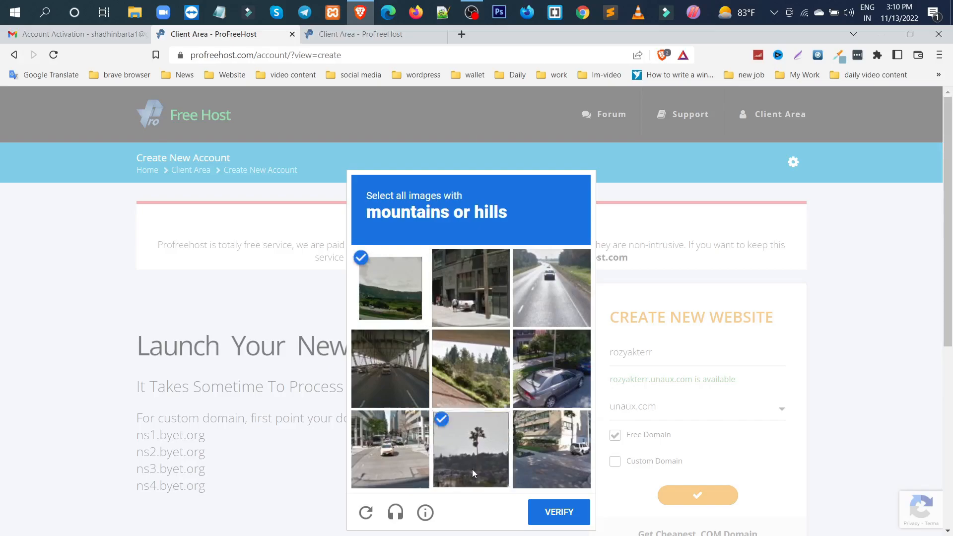
pyautogui.click(471, 368)
pyautogui.click(556, 512)
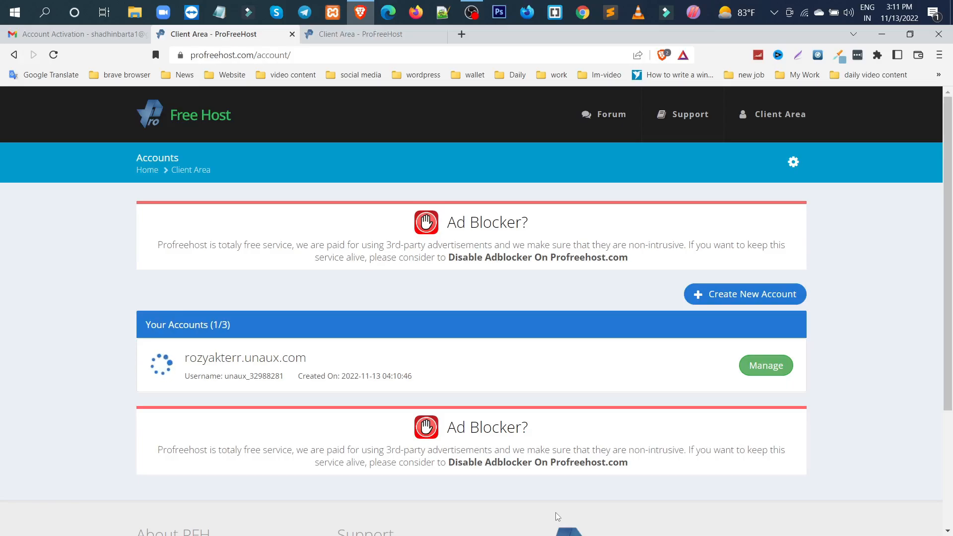
# Reload the accounts list and open the new website's control panel from its management page, sending the insecure login form anyway
pyautogui.click(54, 54)
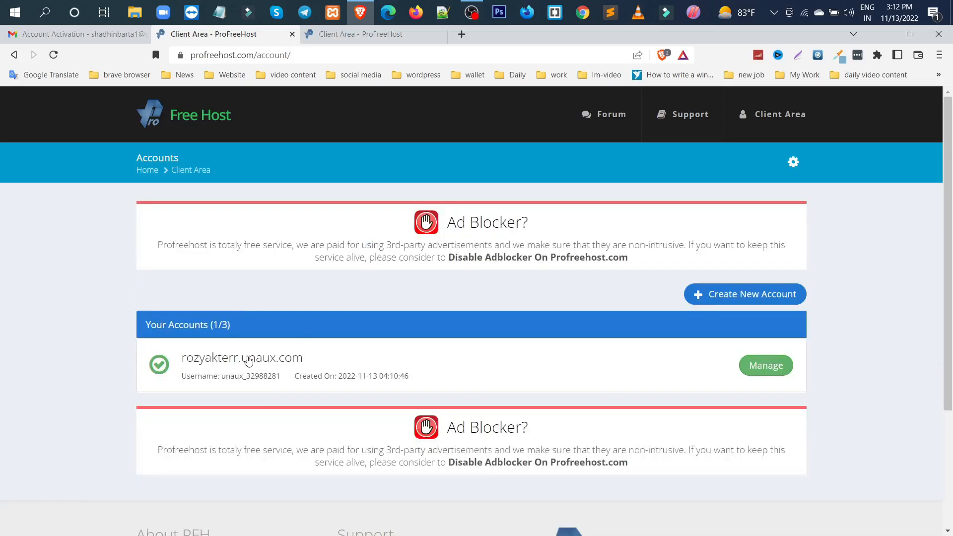
pyautogui.click(766, 366)
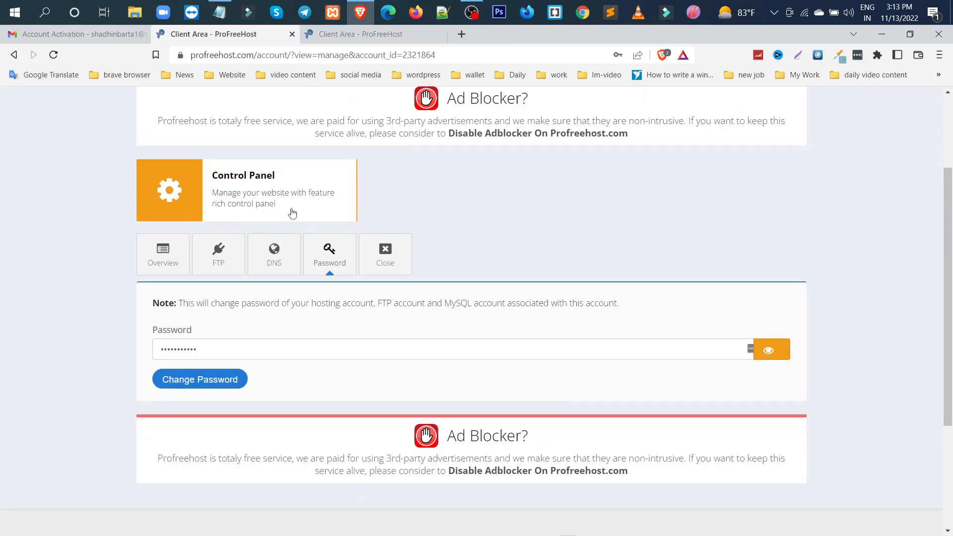
pyautogui.click(250, 177)
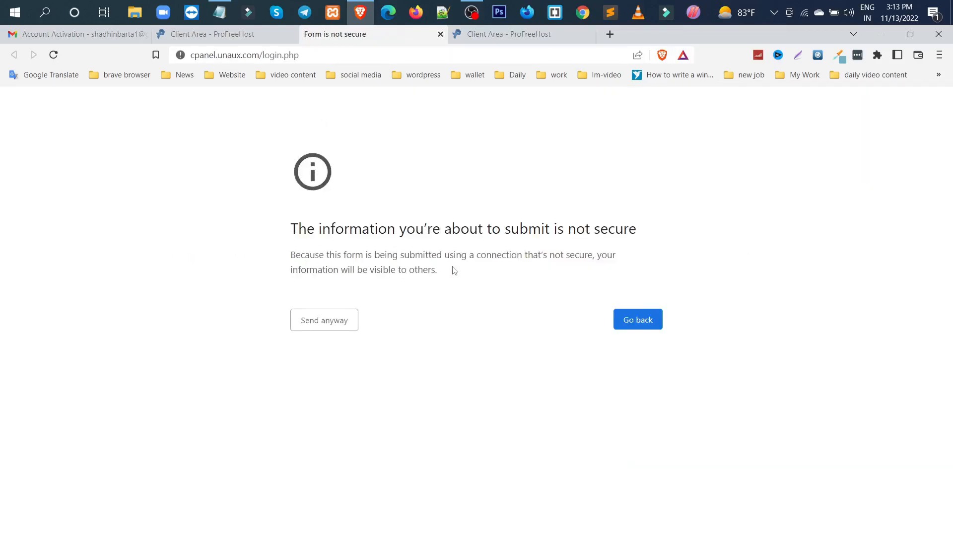
pyautogui.click(318, 325)
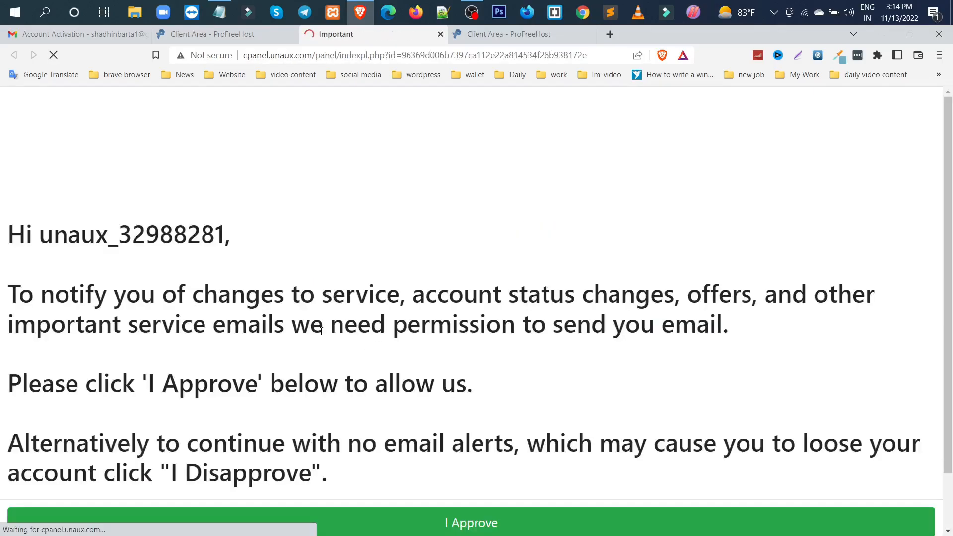
# Approve receiving email notifications from the host and open the Softaculous Apps Installer from the hosting control panel
pyautogui.scroll(-1, 321, 331)
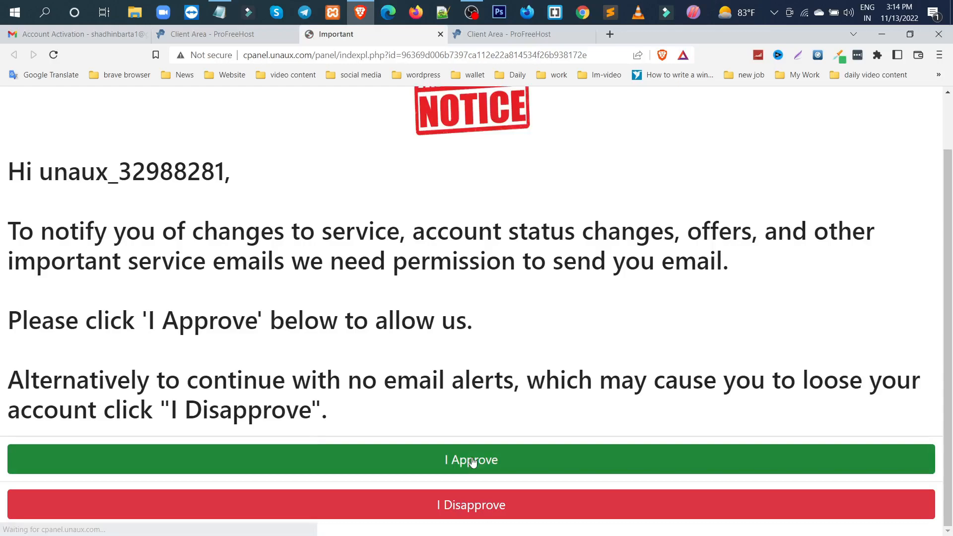
pyautogui.click(473, 462)
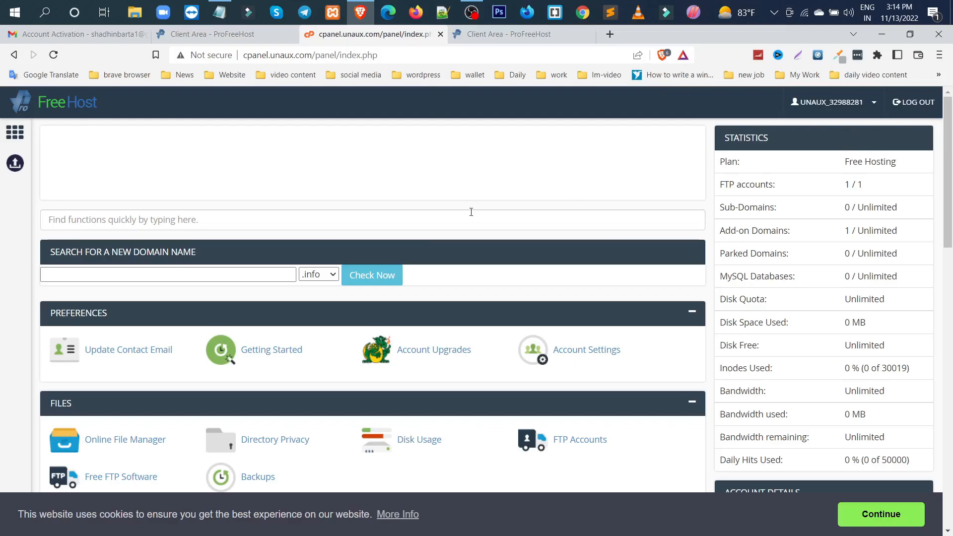
pyautogui.scroll(-1, 471, 212)
pyautogui.scroll(-5, 472, 215)
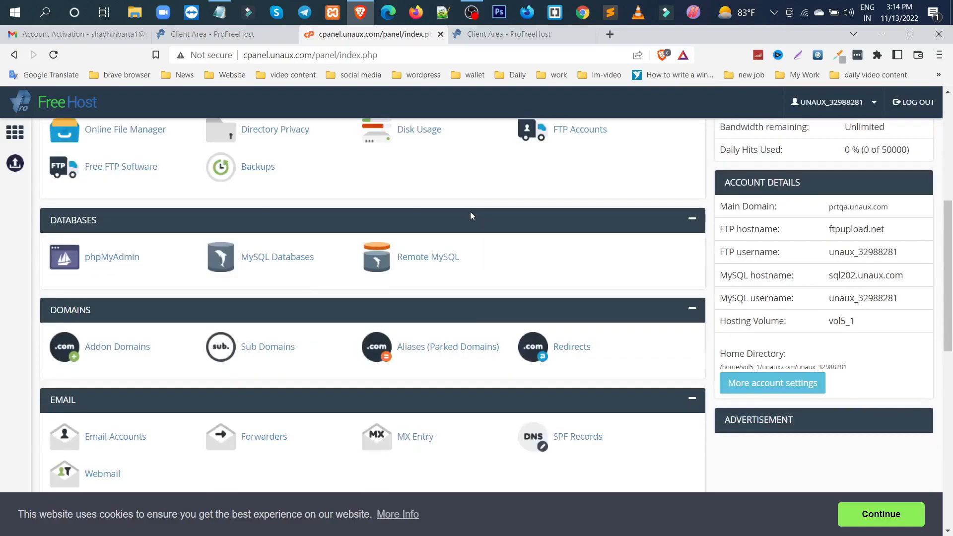
pyautogui.scroll(-6, 470, 212)
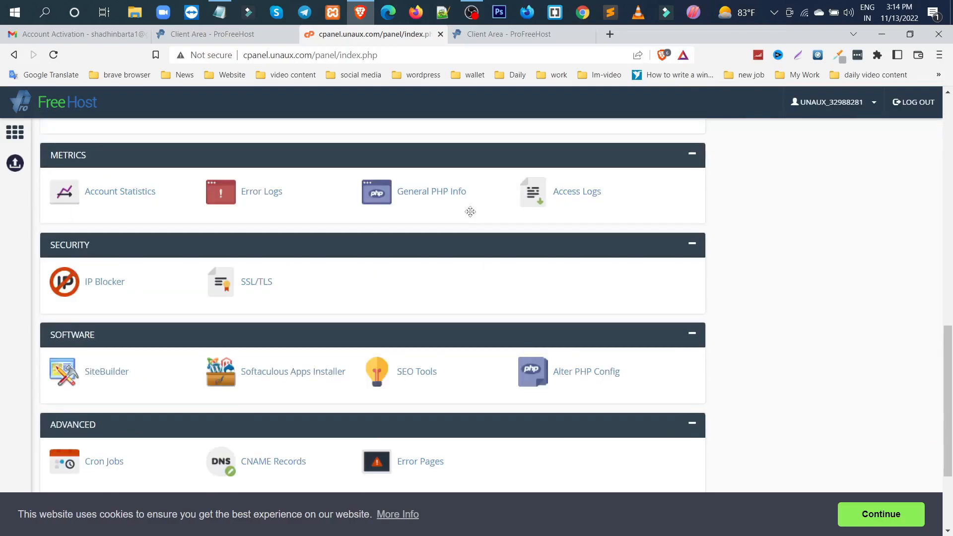
pyautogui.scroll(-2, 471, 212)
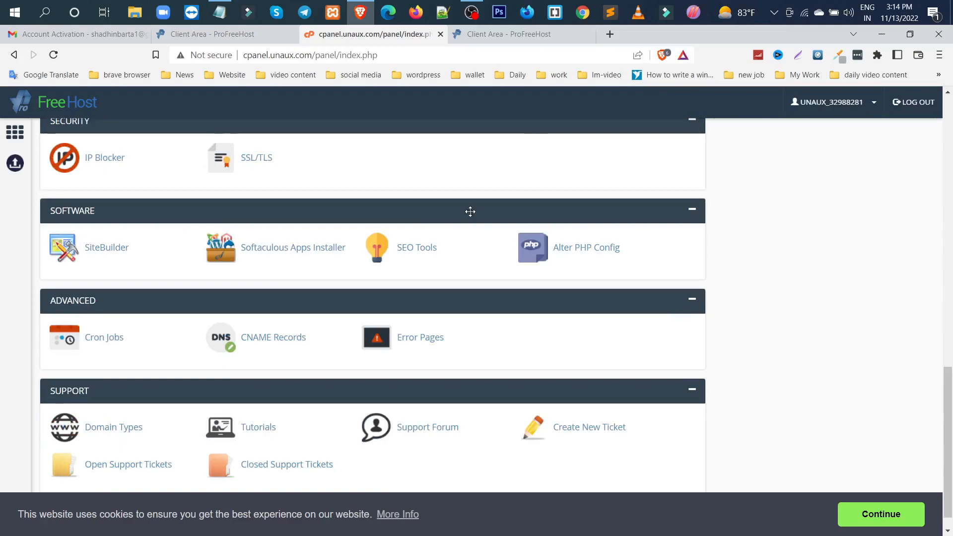
pyautogui.click(301, 249)
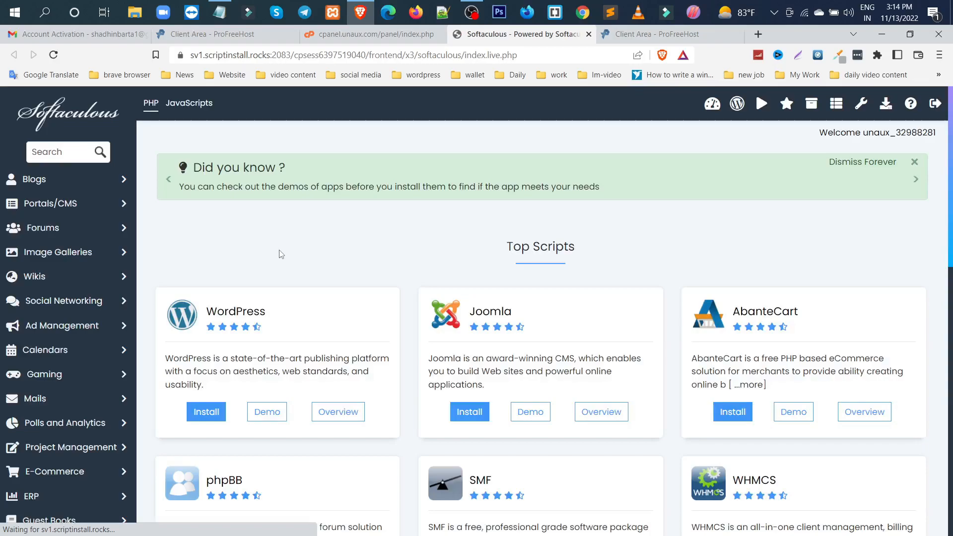
# Start a WordPress installation on the unaux.com subdomain and replace the site name with the owner's full name
pyautogui.click(206, 415)
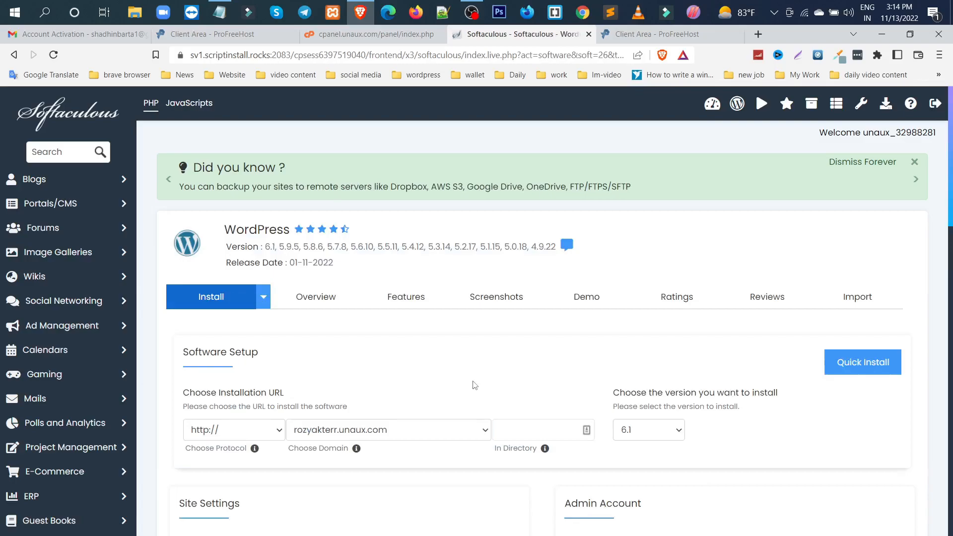
pyautogui.scroll(-3, 475, 385)
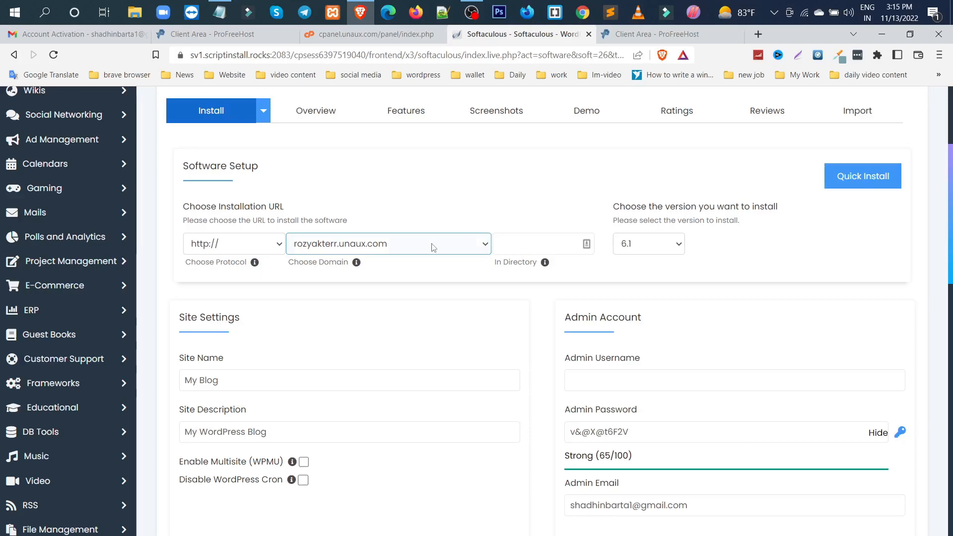
pyautogui.scroll(-2, 433, 247)
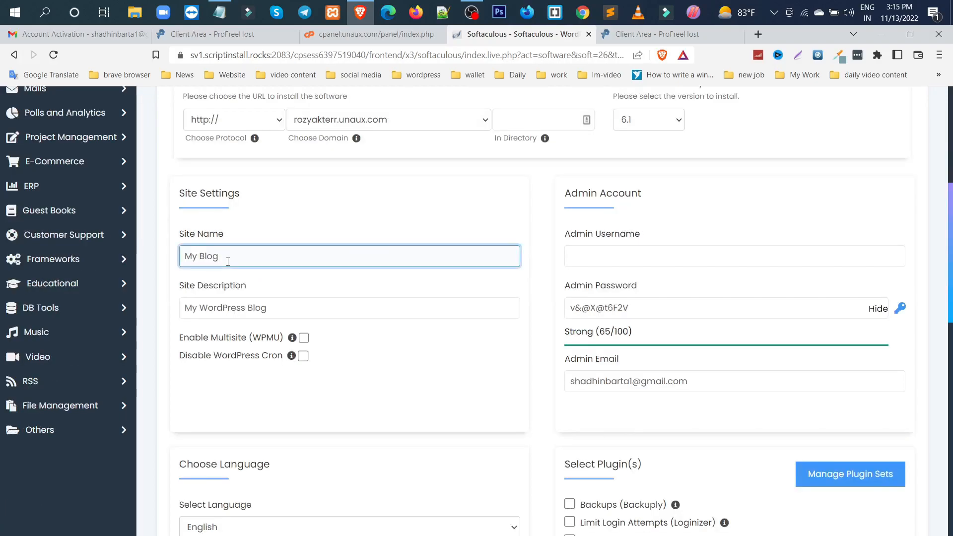
pyautogui.doubleClick(228, 262)
pyautogui.hotkey('ctrl', 'a')
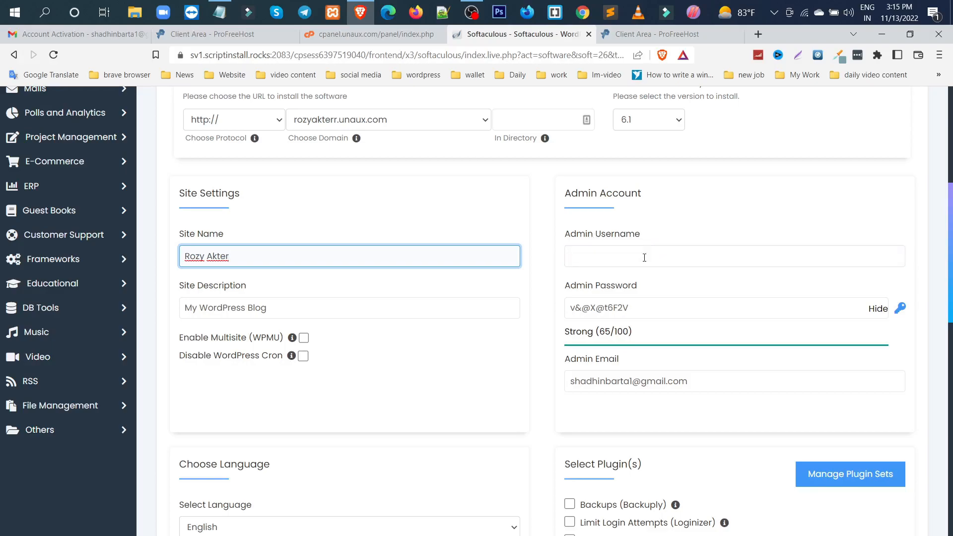
# Enter the owner's name in lowercase without a space as admin username and replace the generated admin password with an own one
pyautogui.click(593, 259)
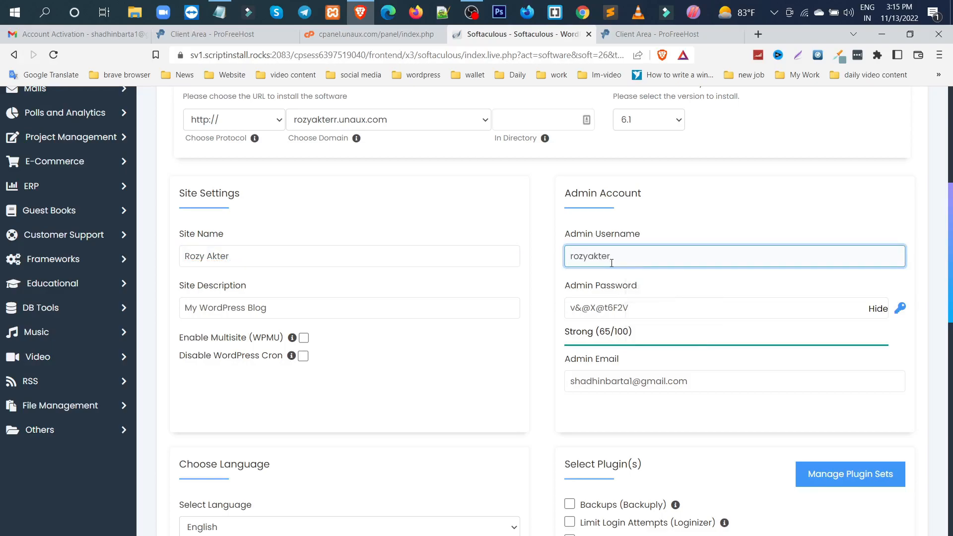
pyautogui.click(641, 308)
pyautogui.hotkey('ctrl', 'a')
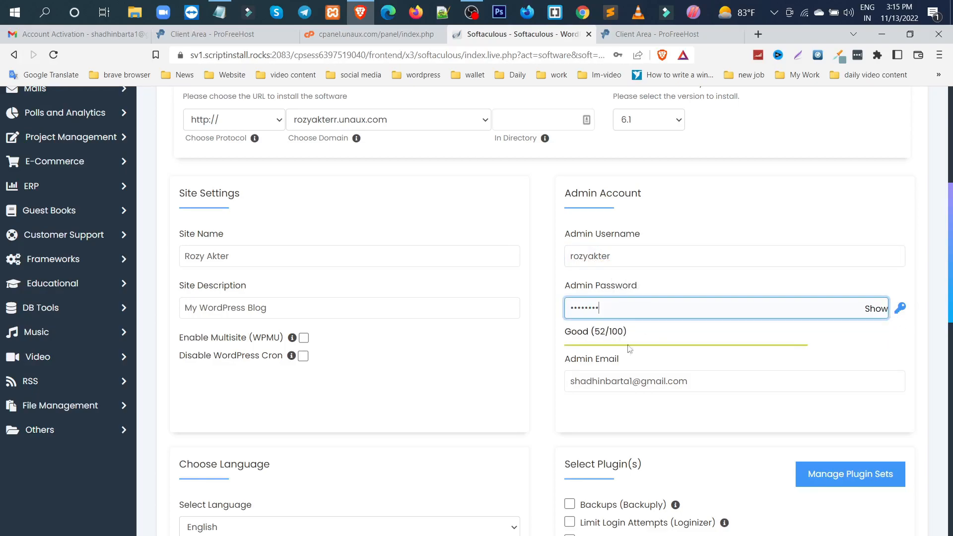
# Install WordPress in English without extra plugins, leaving the optional theme unselected
pyautogui.scroll(-5, 502, 353)
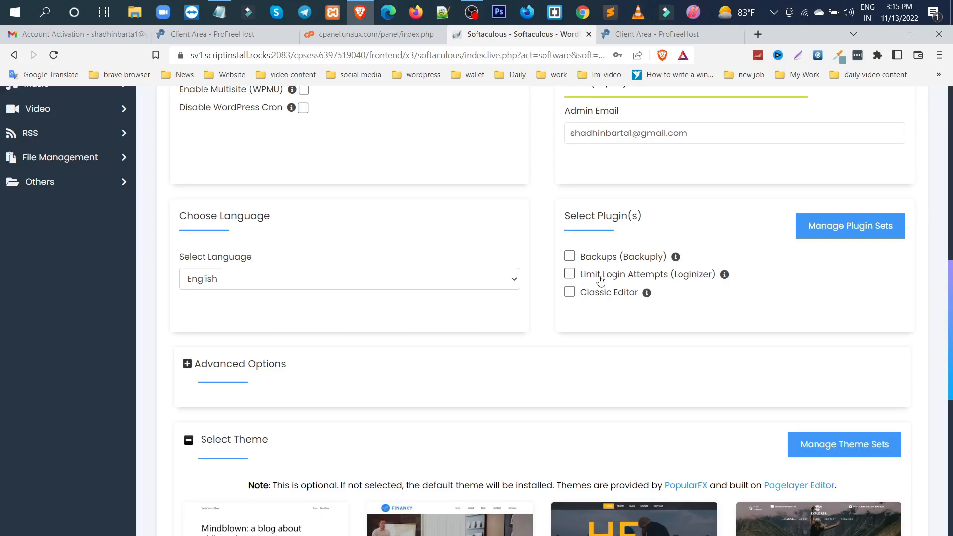
pyautogui.scroll(-5, 600, 281)
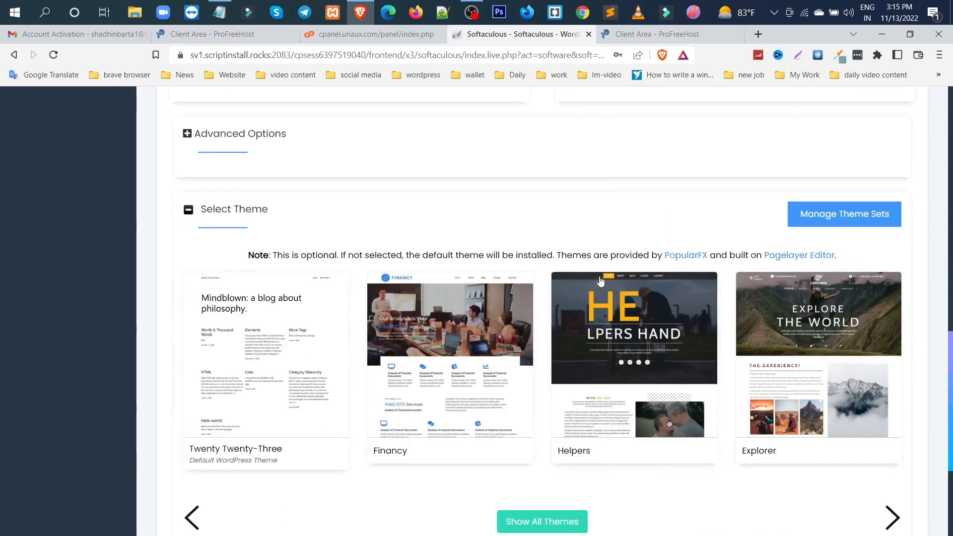
pyautogui.scroll(-1, 695, 303)
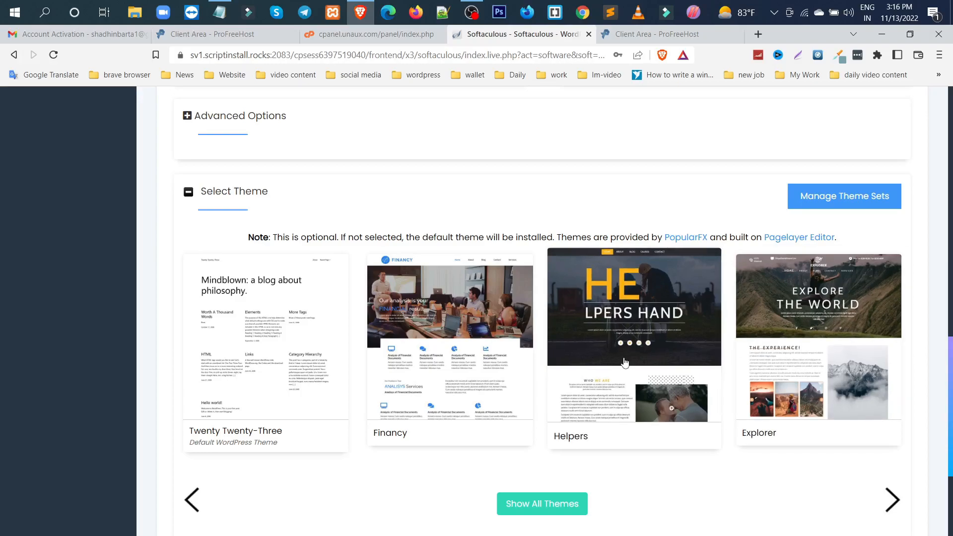
pyautogui.scroll(-4, 624, 363)
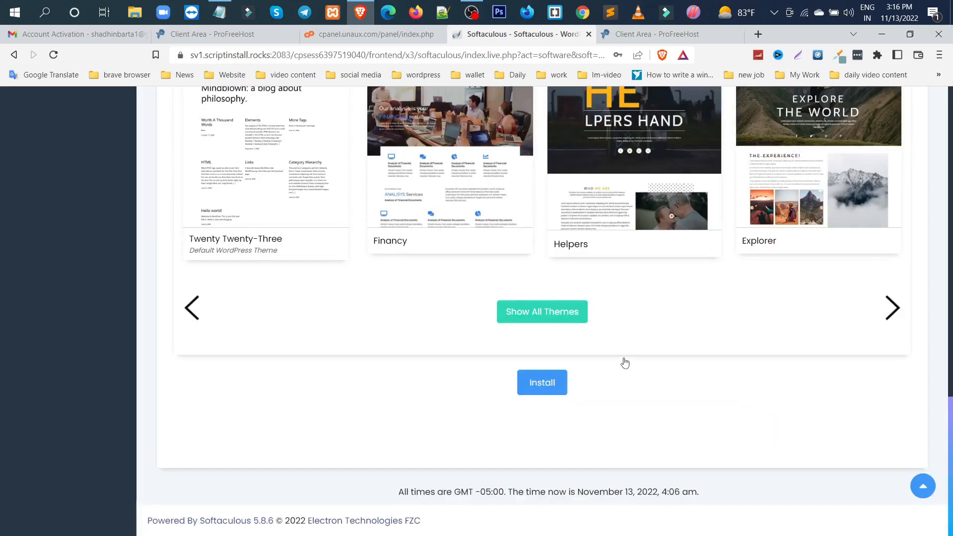
pyautogui.click(536, 388)
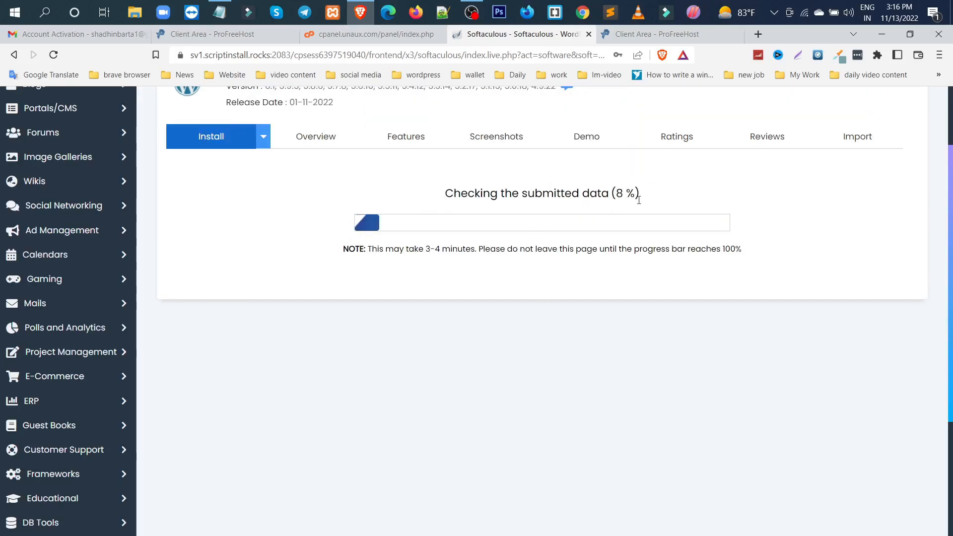
pyautogui.scroll(1, 623, 349)
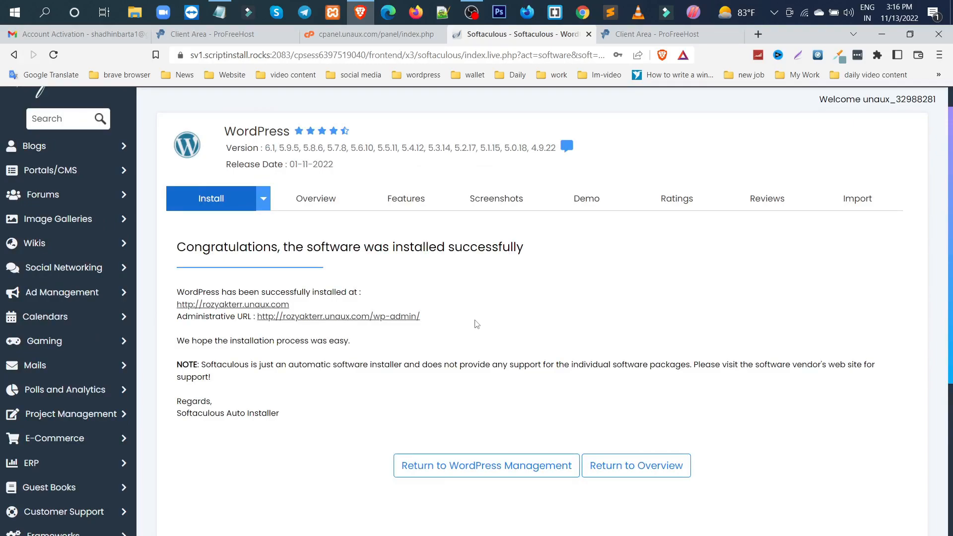
# Open the installed site's address and its wp-admin administrative address in separate new tabs
pyautogui.rightClick(235, 309)
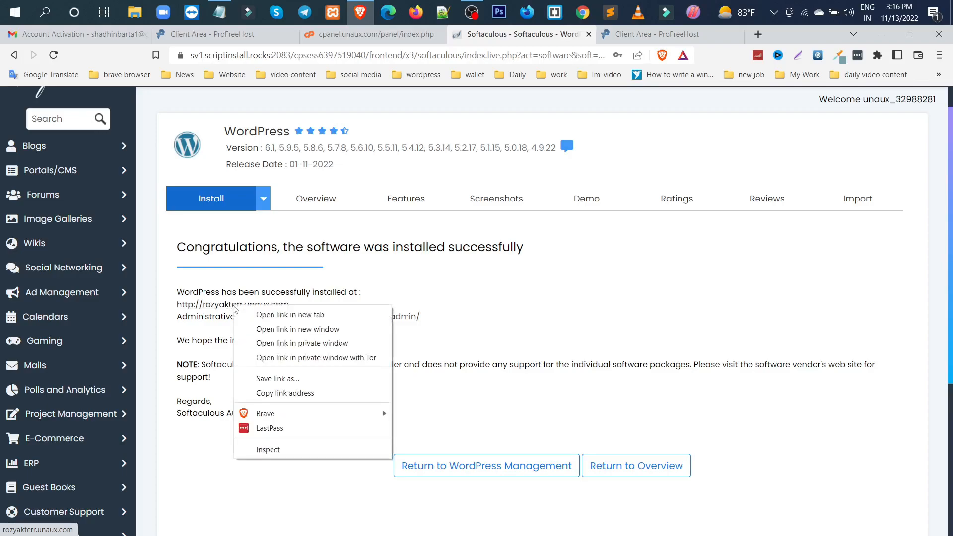
pyautogui.click(287, 313)
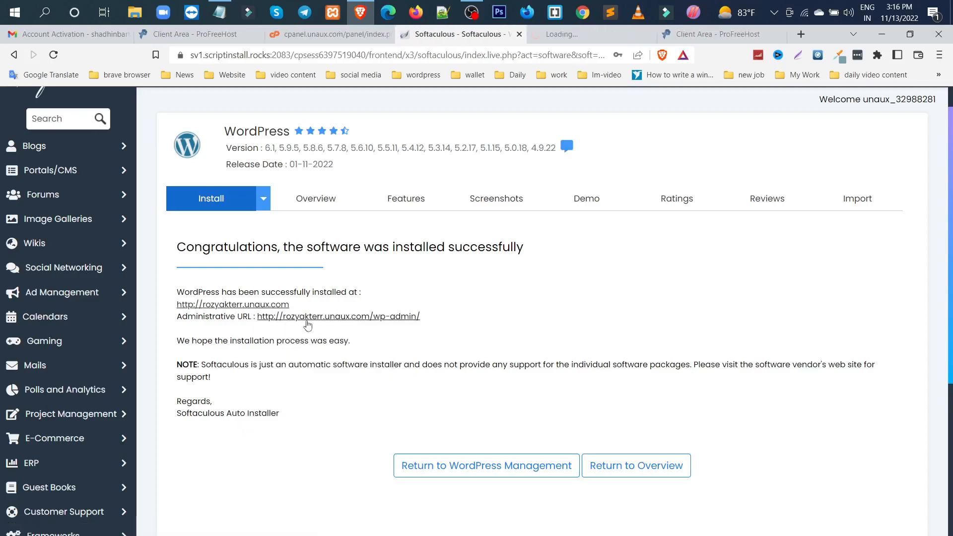
pyautogui.rightClick(306, 319)
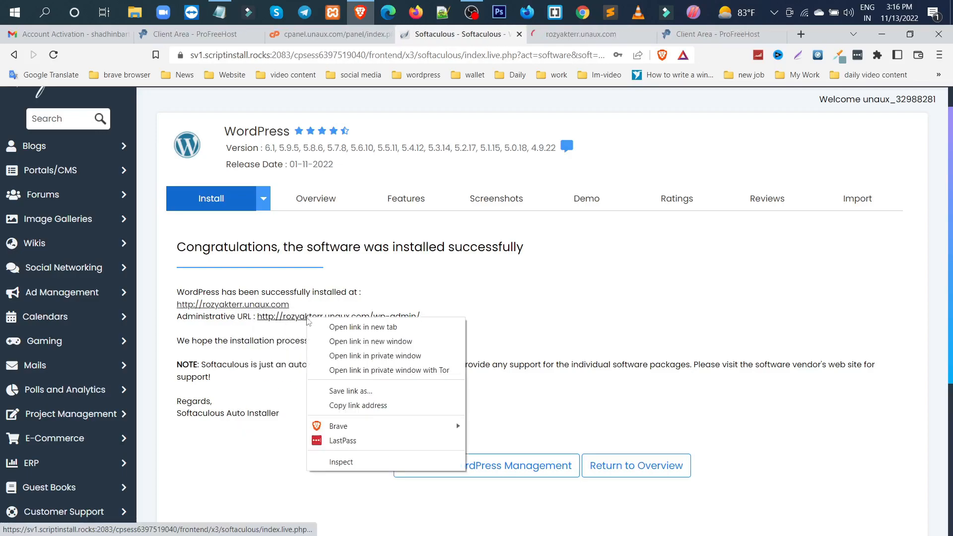
pyautogui.click(365, 330)
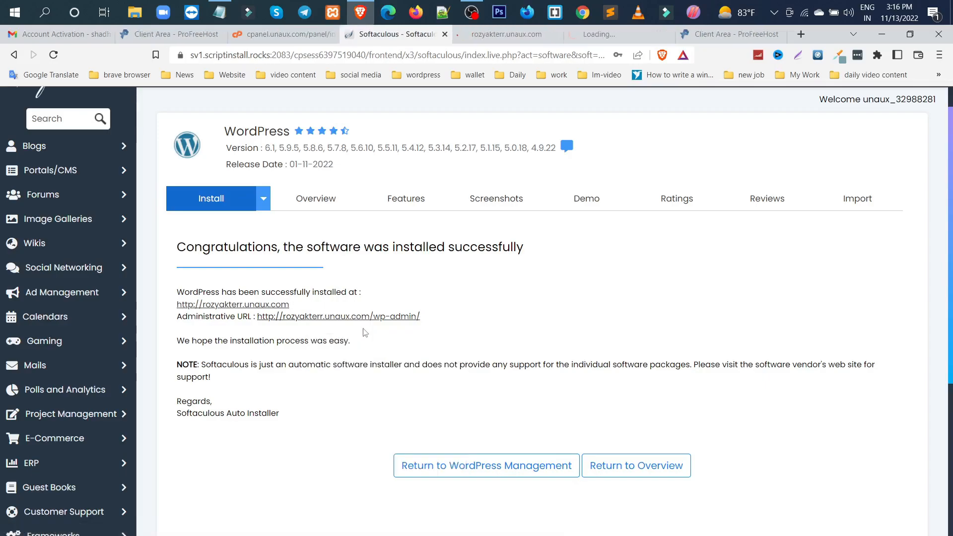
# View the new site's home page and login page, closing the leftover Gmail, Client Area, control panel and Softaculous tabs
pyautogui.click(781, 34)
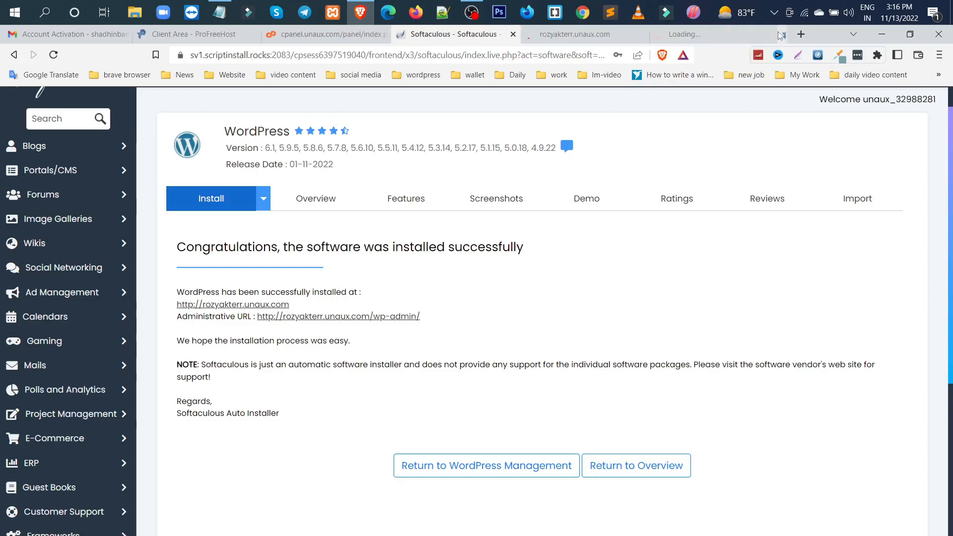
pyautogui.click(574, 36)
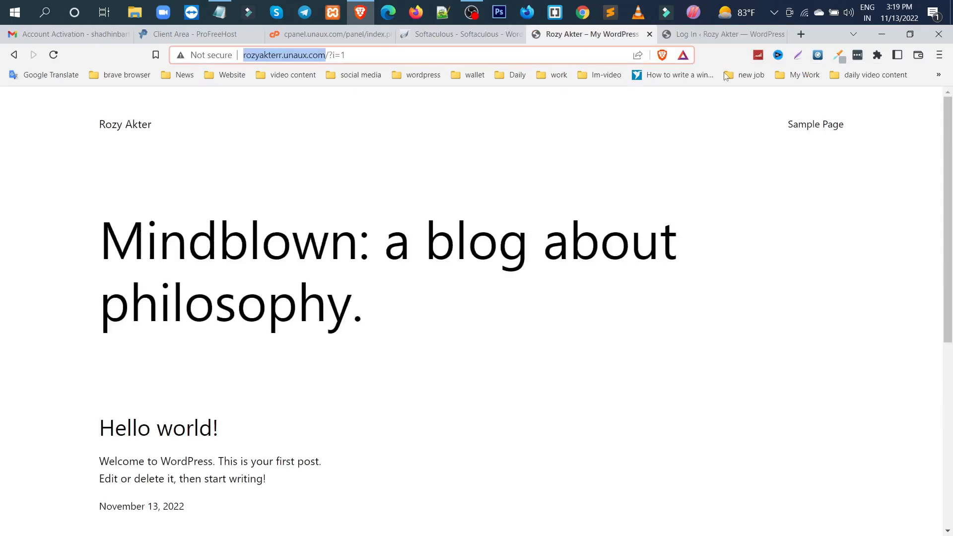
pyautogui.click(714, 36)
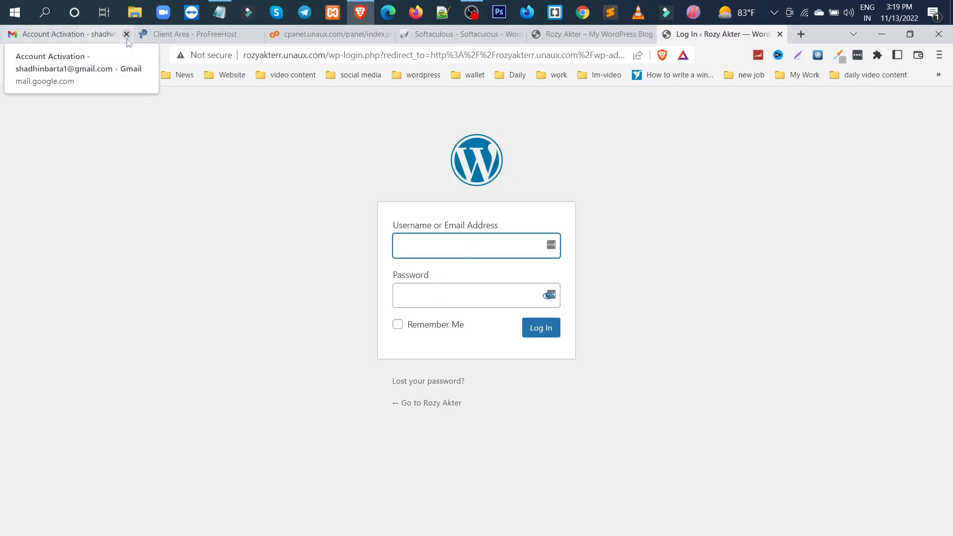
pyautogui.click(126, 34)
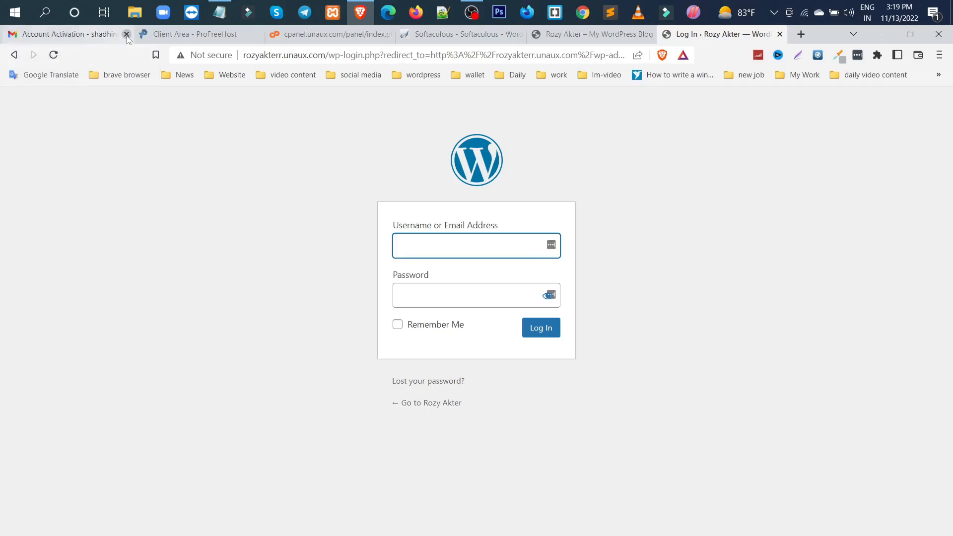
pyautogui.click(127, 34)
pyautogui.click(127, 35)
pyautogui.click(126, 35)
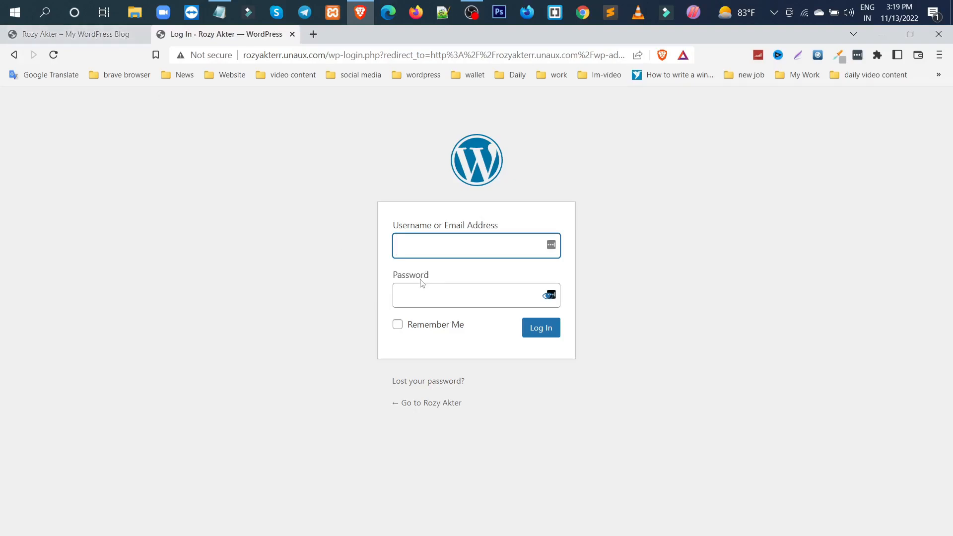
# Log in to the WordPress admin area with the admin username and account password
pyautogui.click(411, 244)
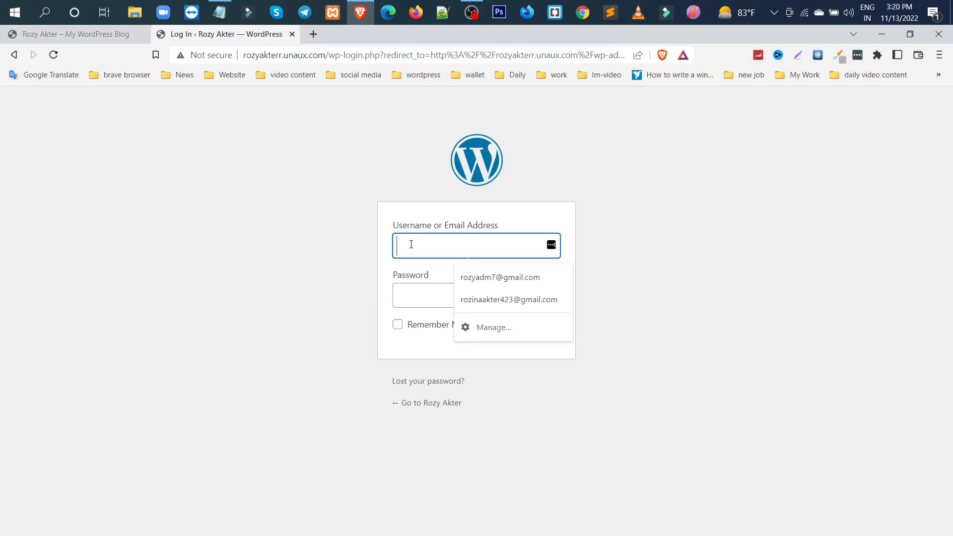
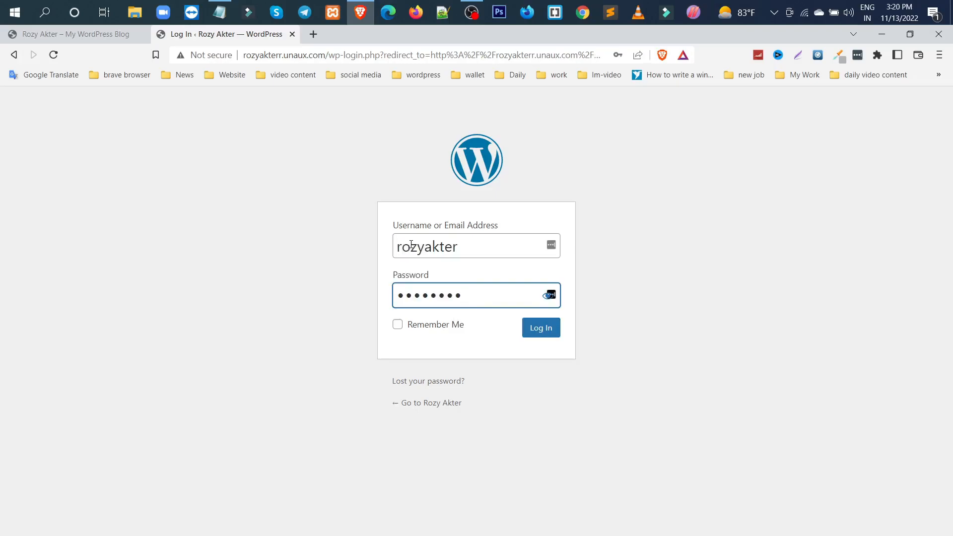
pyautogui.click(534, 332)
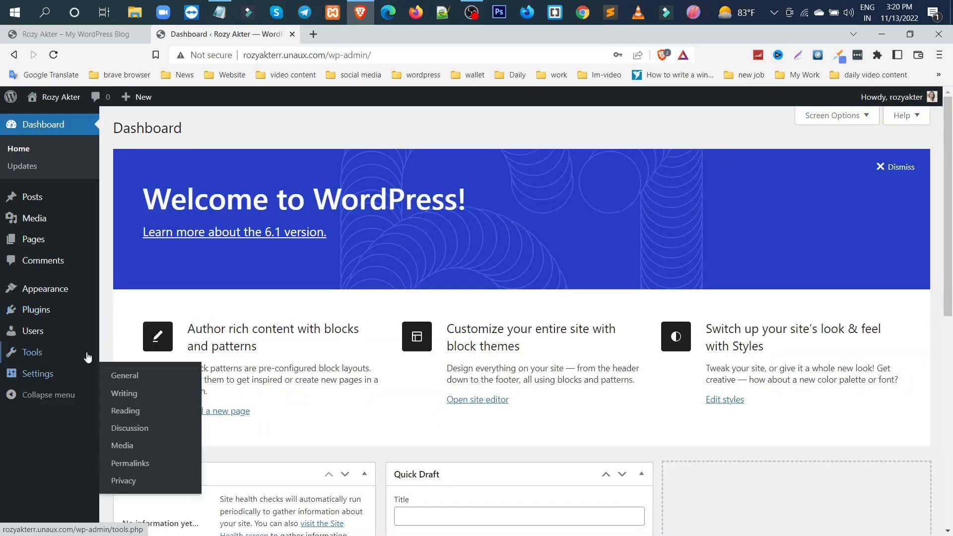
# Go to adding a new theme and search the theme directory for "awesome portfolio"
pyautogui.moveTo(60, 296)
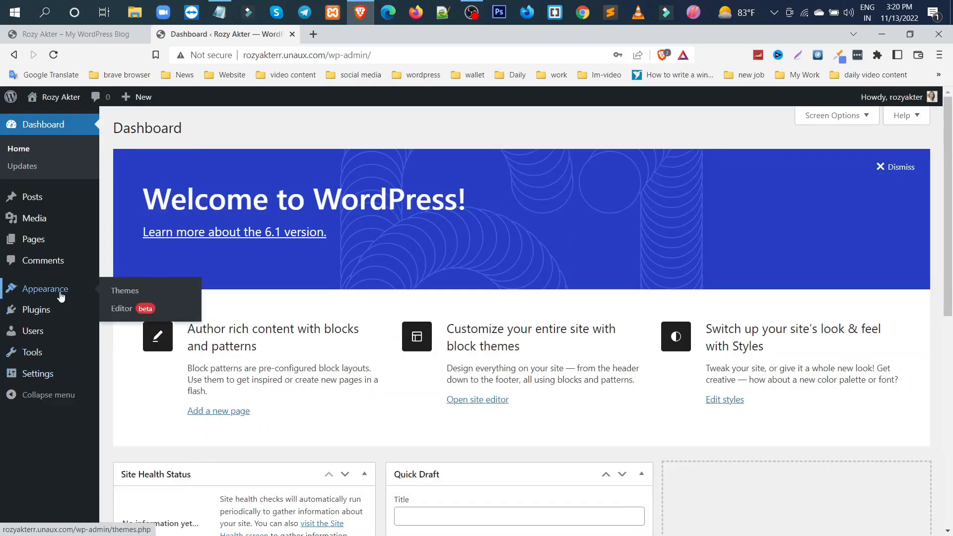
pyautogui.click(126, 296)
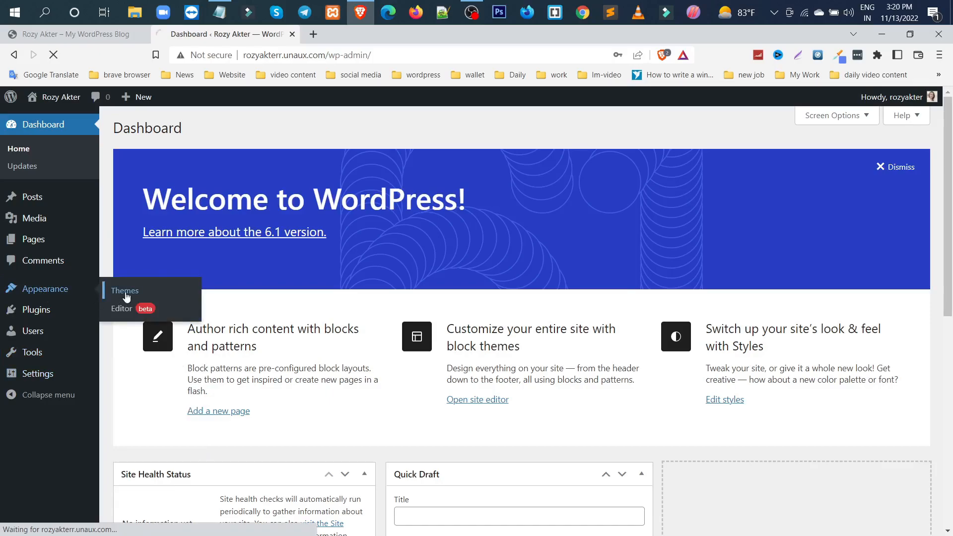
pyautogui.click(223, 130)
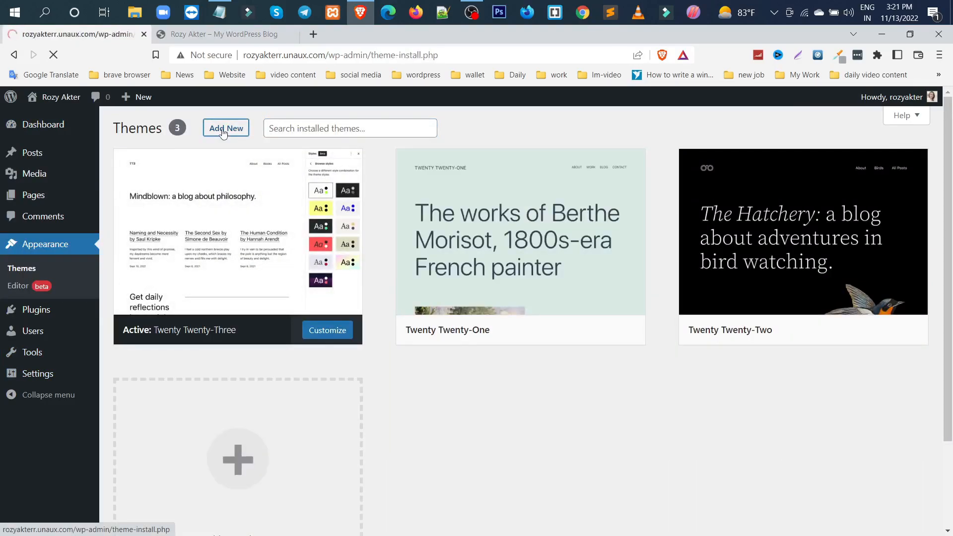
pyautogui.click(793, 166)
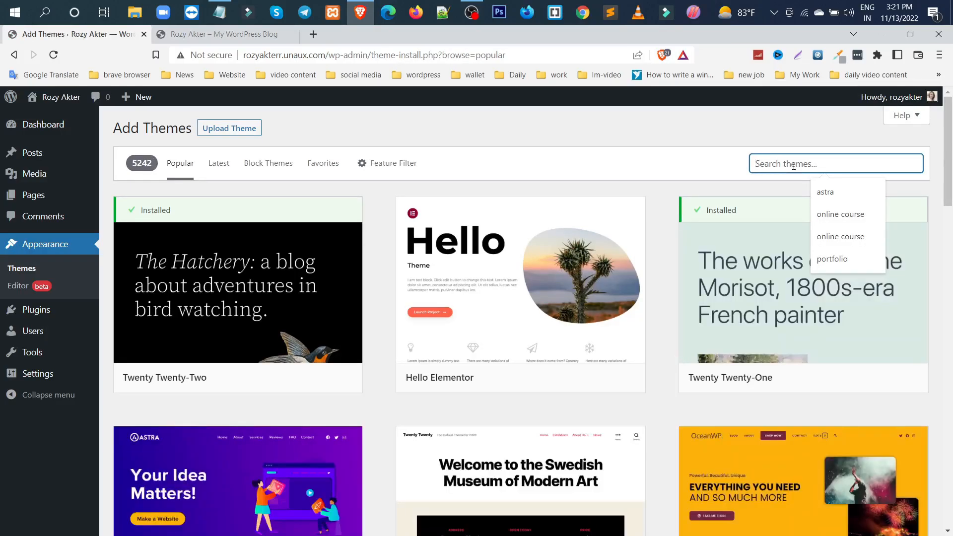
pyautogui.write('awe')
pyautogui.write('some portfolio')
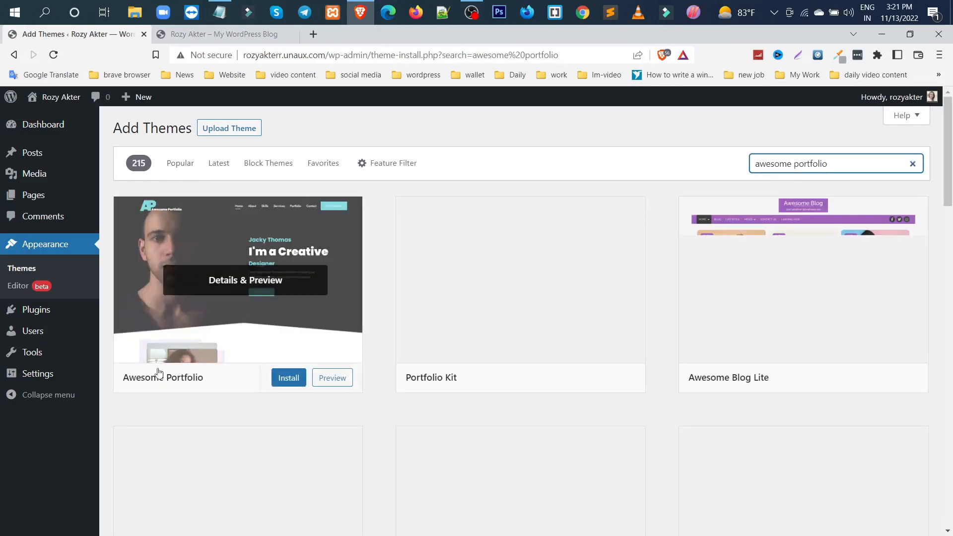
# Install and activate the Awesome Portfolio theme and open its welcome page
pyautogui.click(288, 378)
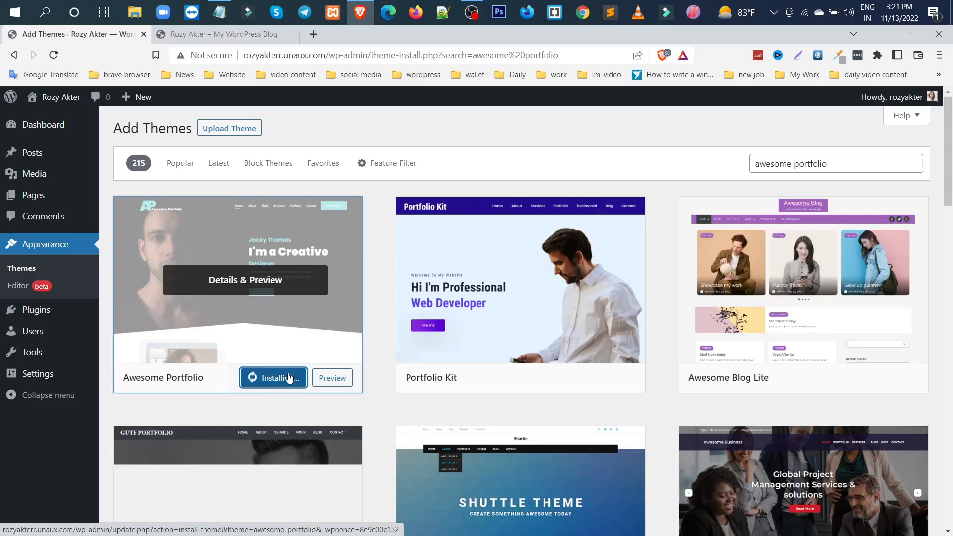
pyautogui.click(269, 381)
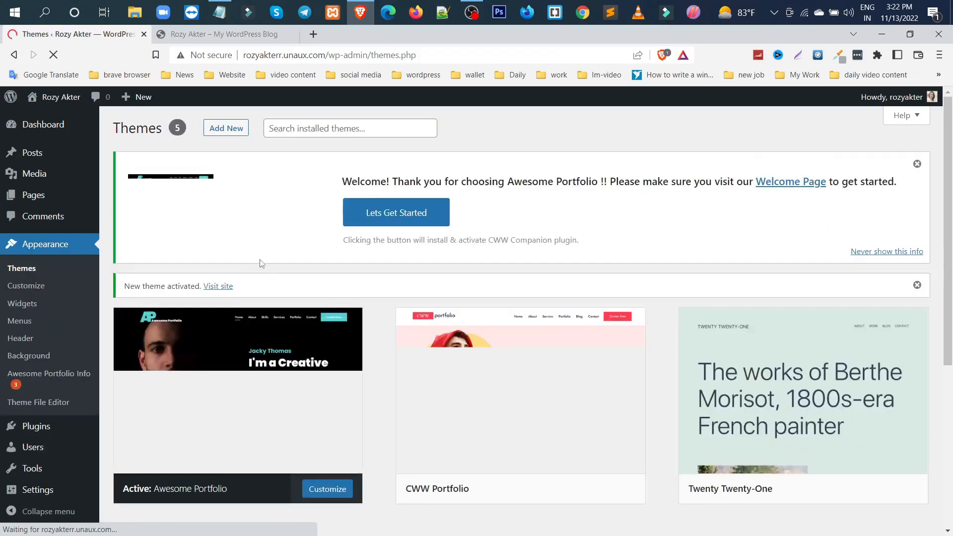
pyautogui.click(787, 185)
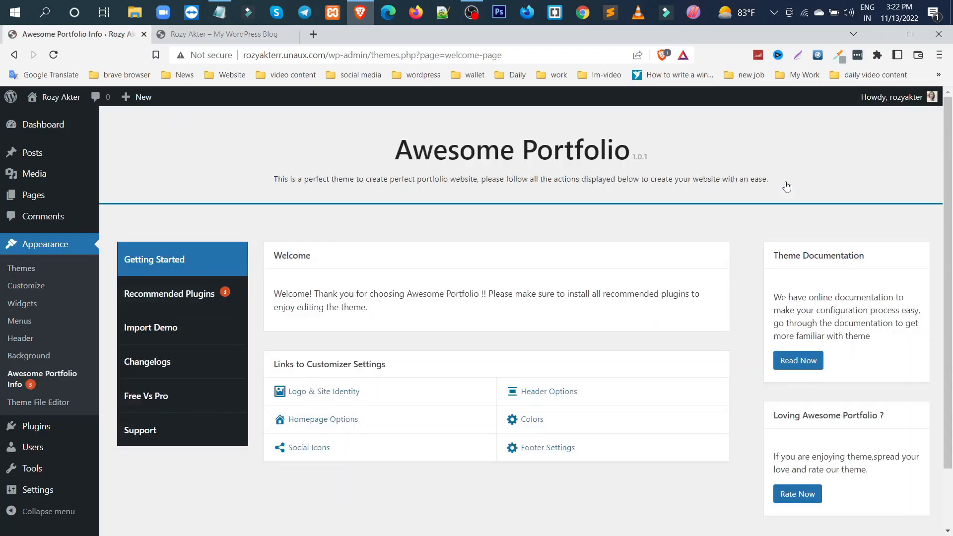
# Start importing the Main demo and install its required plugins: Elementor, Contact Form 7, Popup Messages For Contact Form 7 and Sticky Floating Forms Lite
pyautogui.click(159, 329)
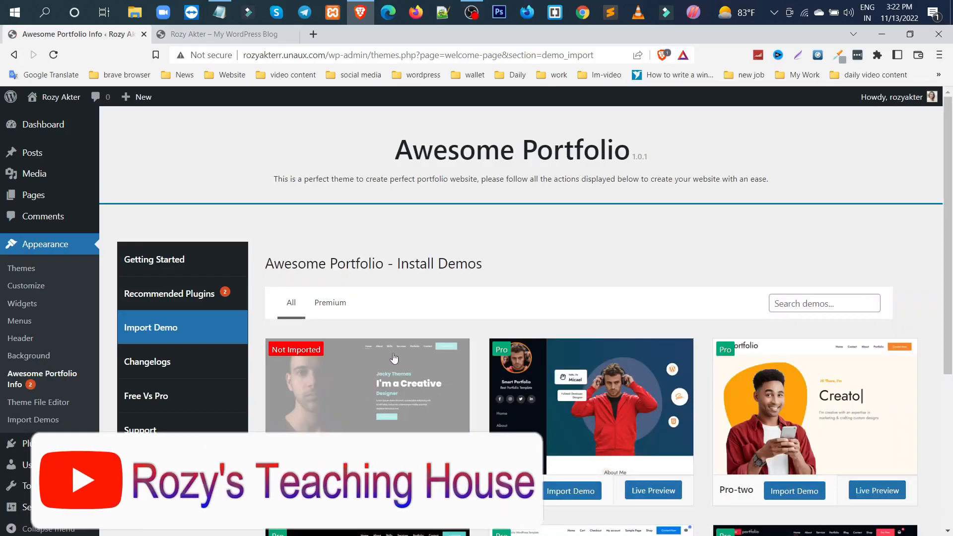
pyautogui.scroll(-2, 394, 357)
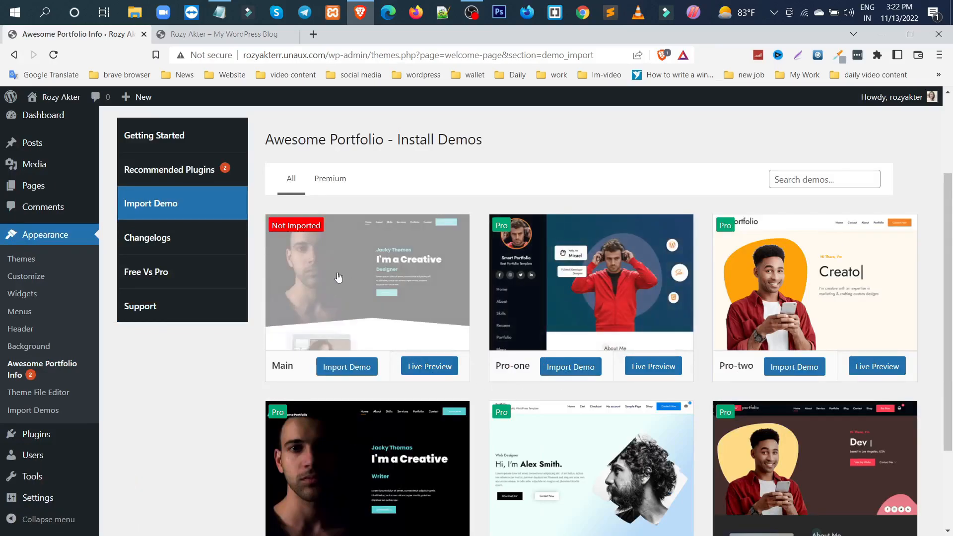
pyautogui.click(354, 372)
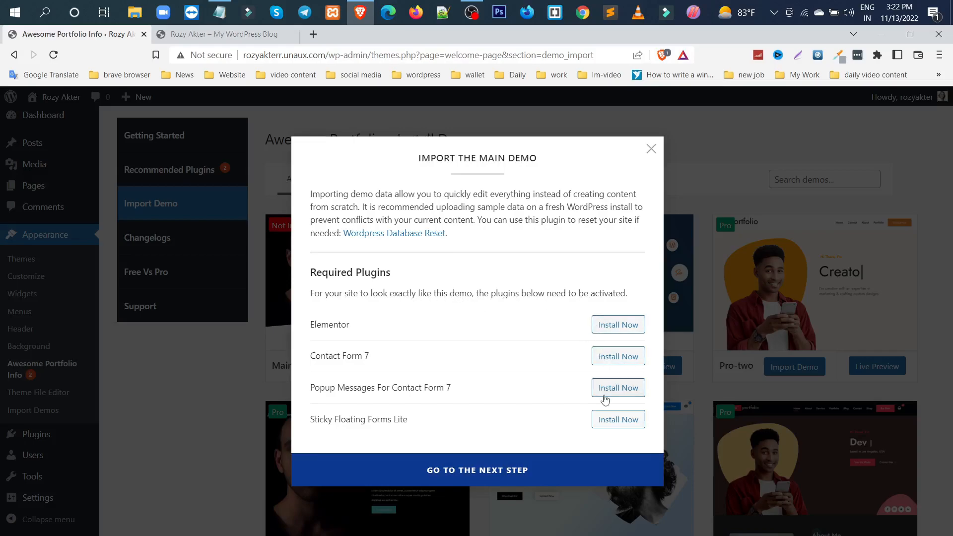
pyautogui.click(616, 325)
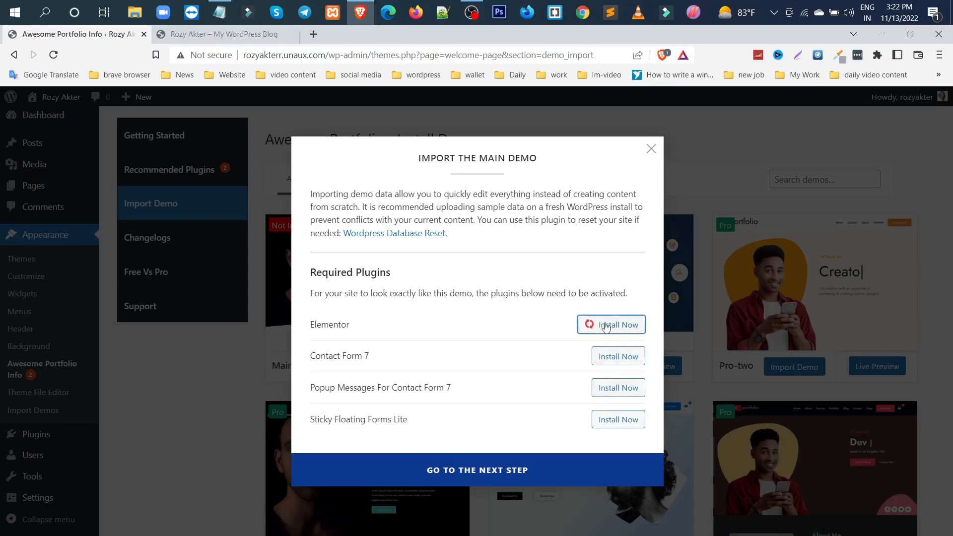
pyautogui.click(613, 360)
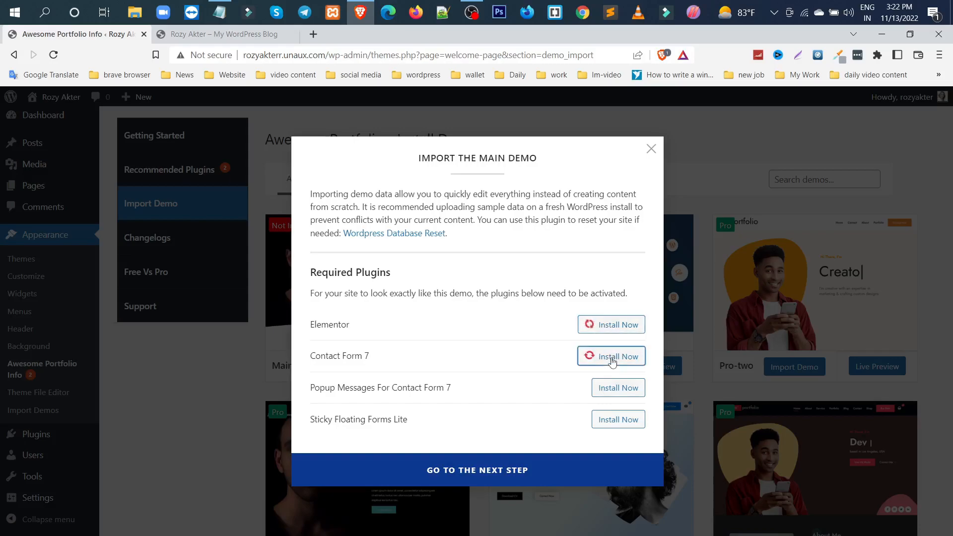
pyautogui.click(610, 390)
pyautogui.click(607, 421)
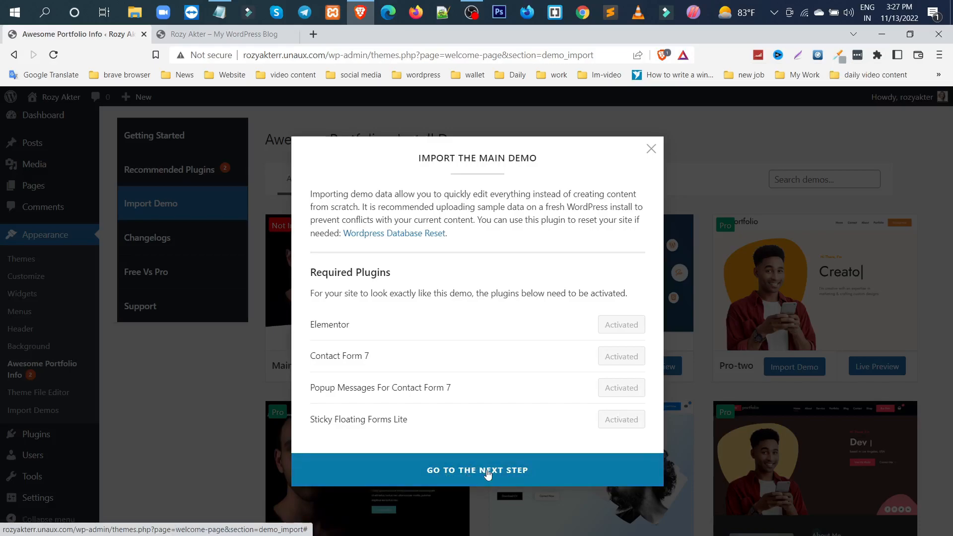
# Install the Main demo with its XML data, customizer settings and widgets, and open the resulting site
pyautogui.click(488, 473)
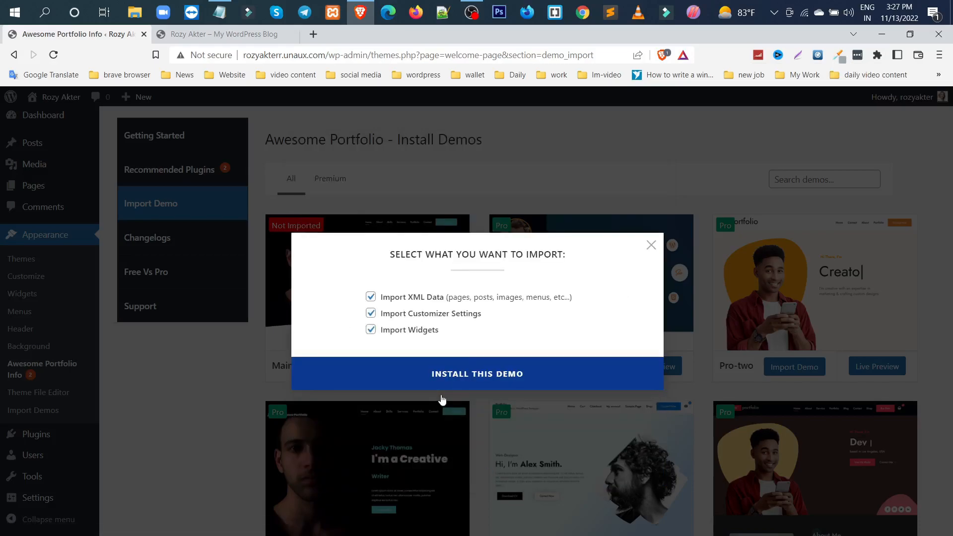
pyautogui.click(489, 382)
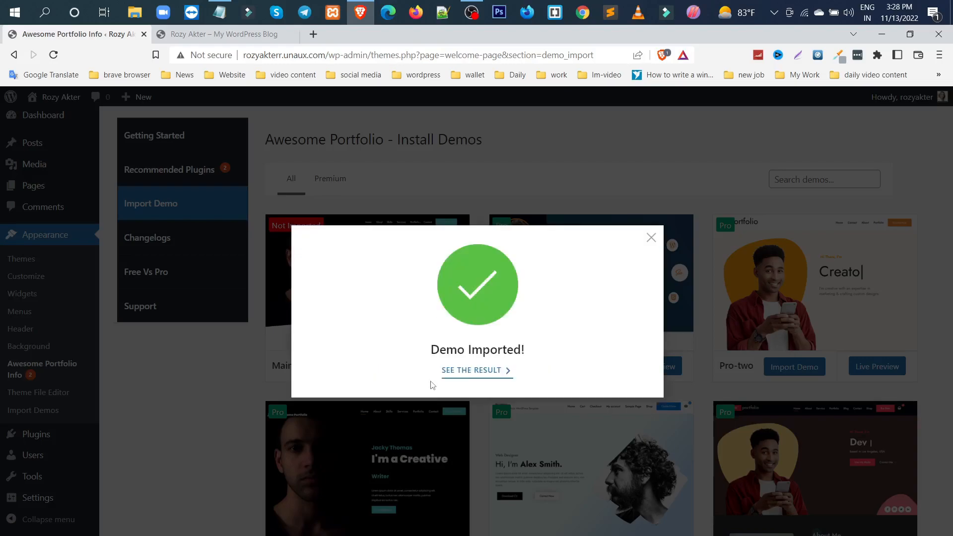
pyautogui.click(478, 374)
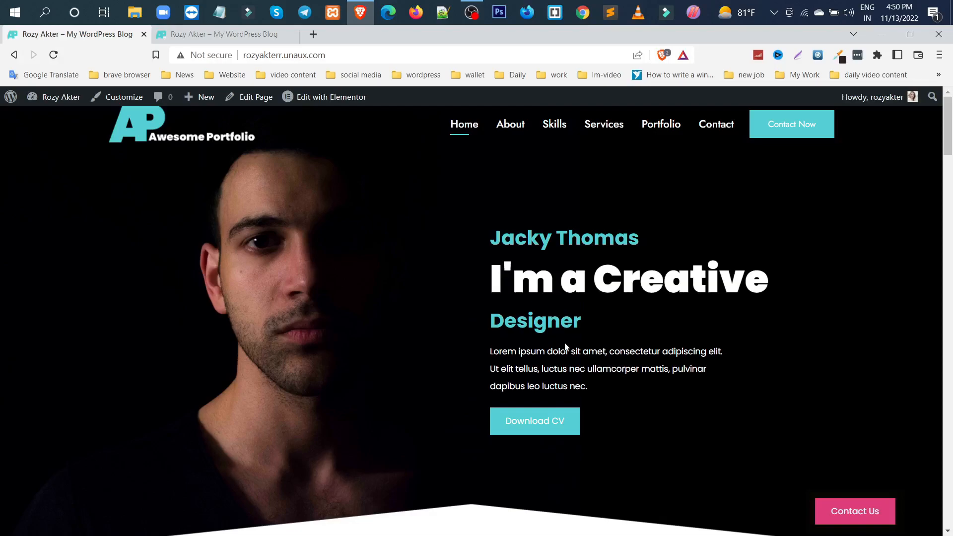
# Look through the imported home page from the hero section down to the contact form and footer
pyautogui.scroll(-10, 566, 346)
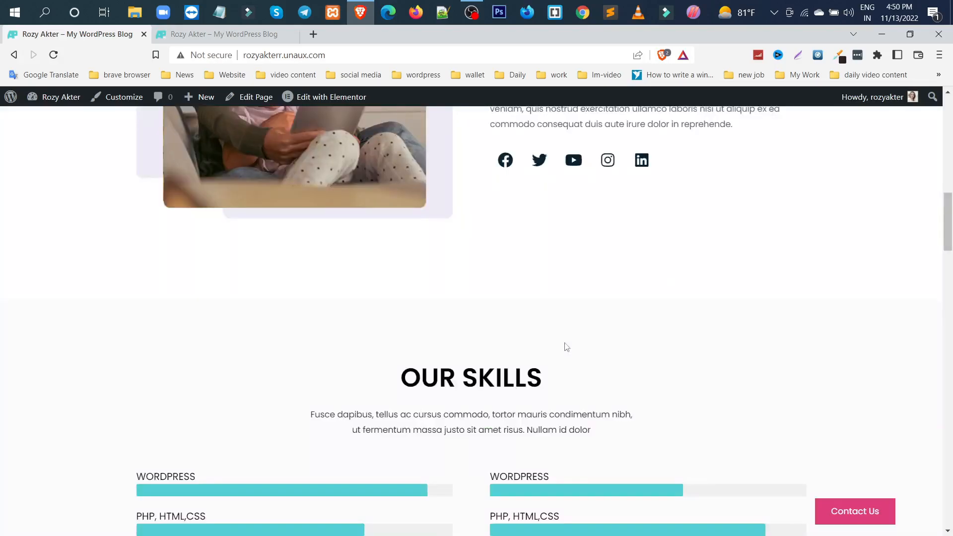
pyautogui.scroll(-10, 567, 347)
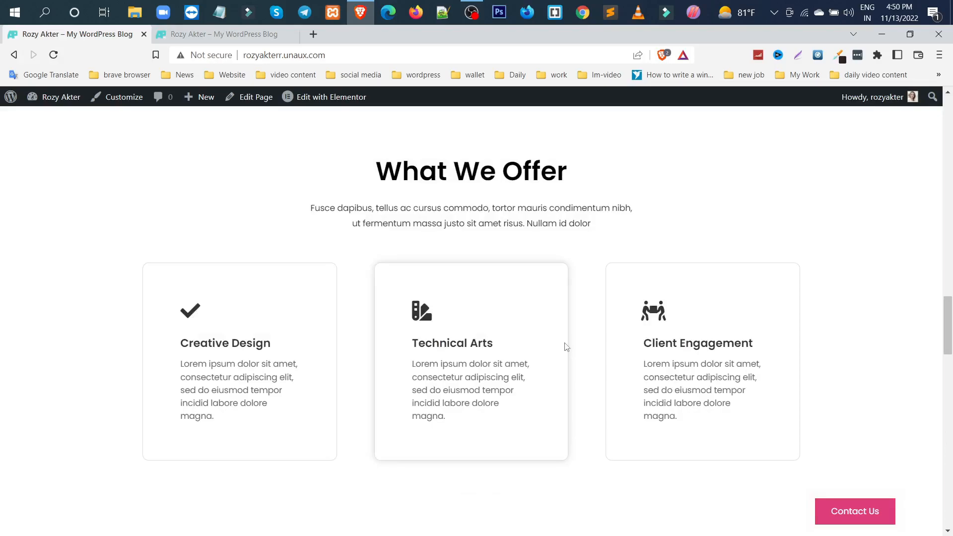
pyautogui.scroll(-10, 566, 347)
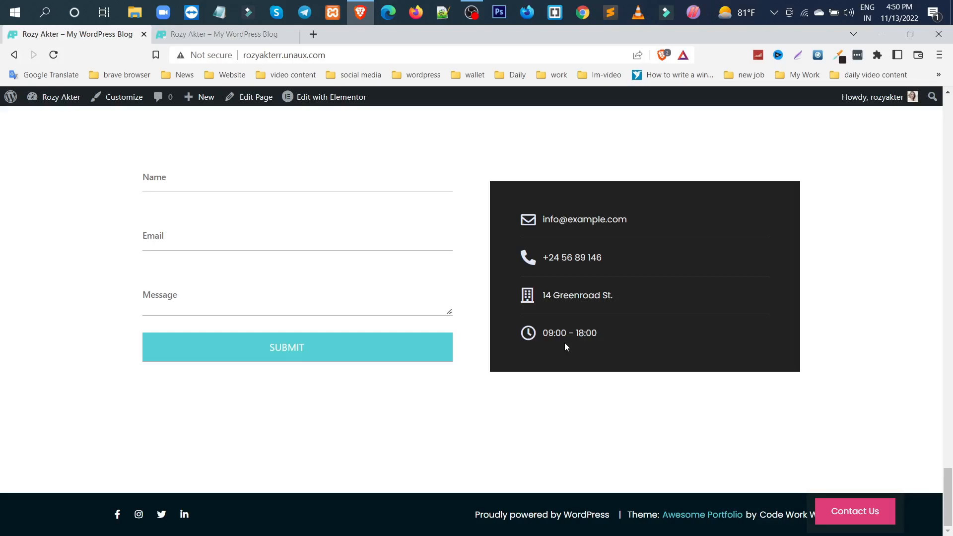
pyautogui.scroll(15, 565, 342)
pyautogui.scroll(5, 566, 344)
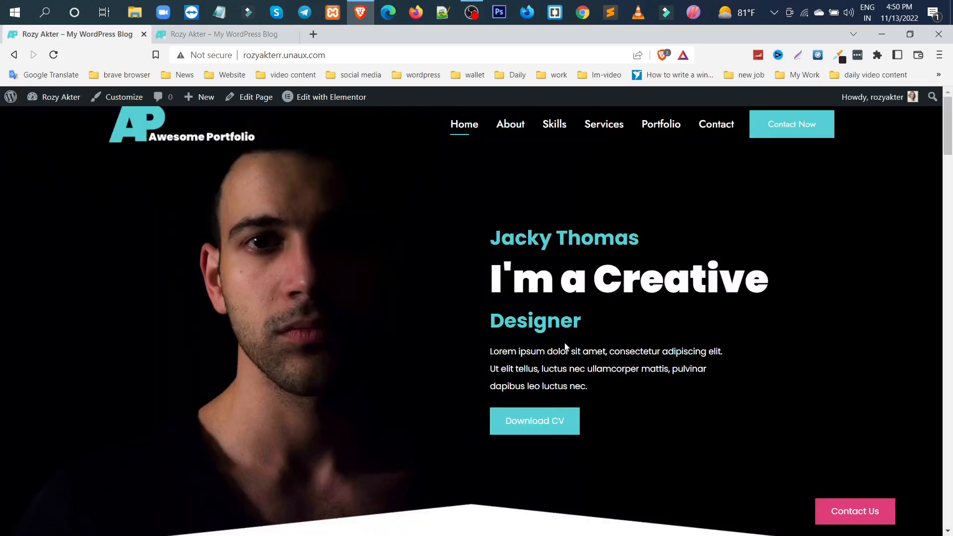
# Open the site in the customizer and replace the header logo with the site owner's own logo image
pyautogui.click(119, 98)
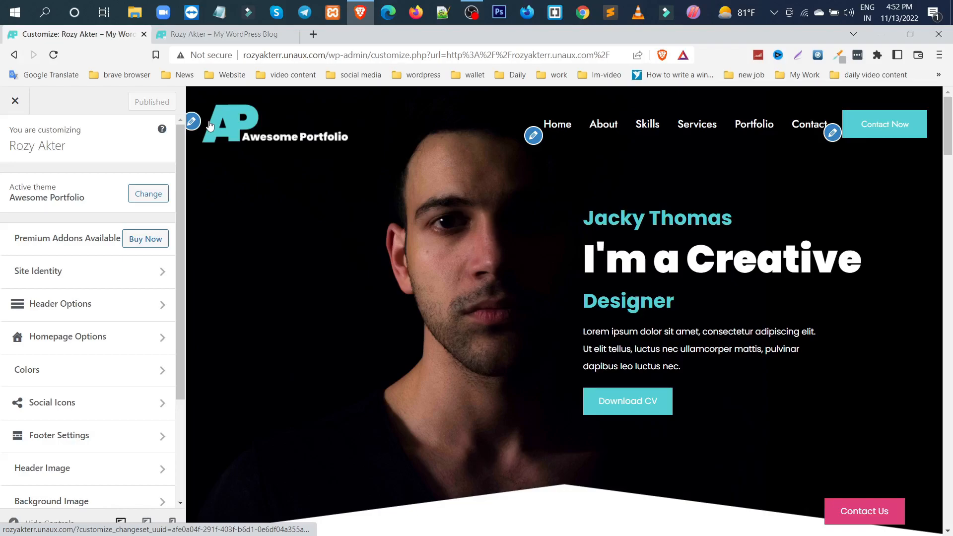
pyautogui.click(191, 121)
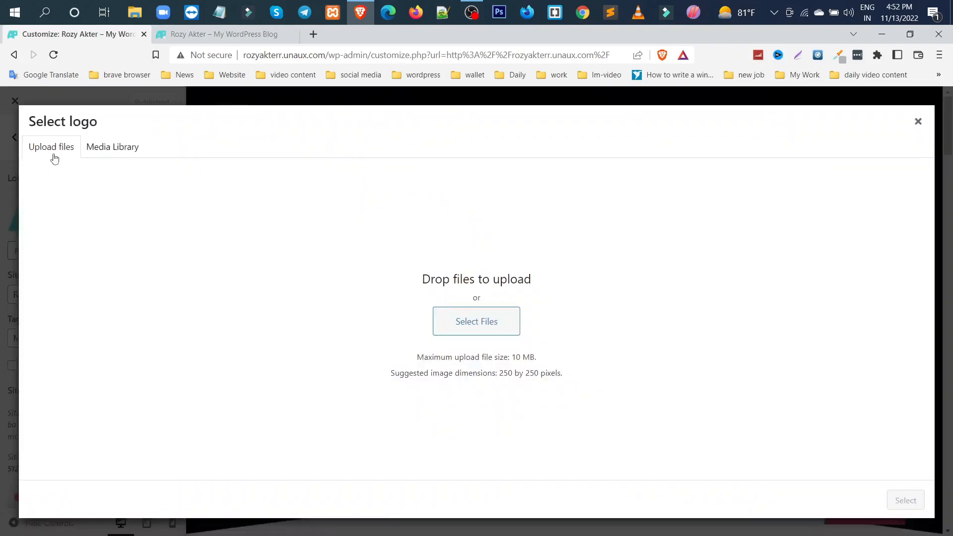
pyautogui.click(478, 326)
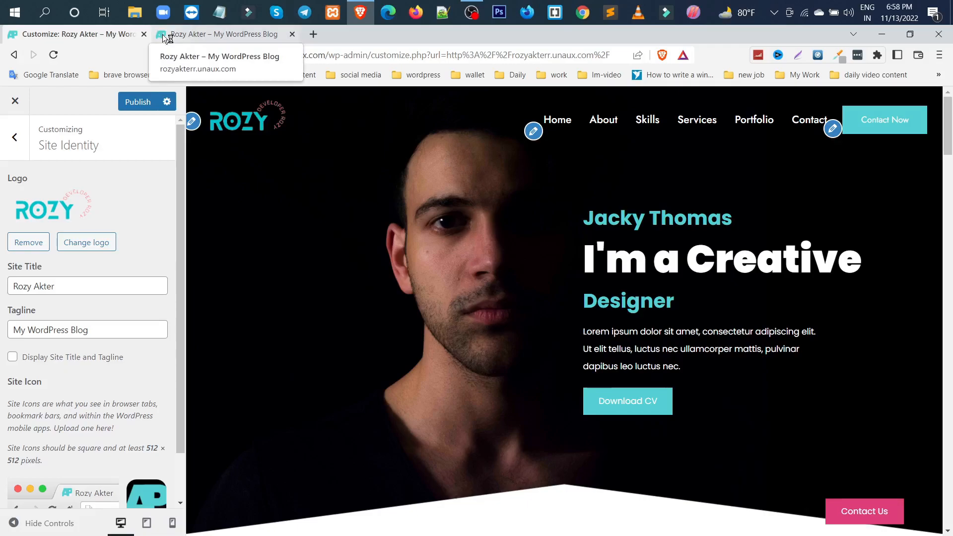
# Upload icon.png as the site icon, publish the site identity changes and reload the live site
pyautogui.scroll(-1, 122, 299)
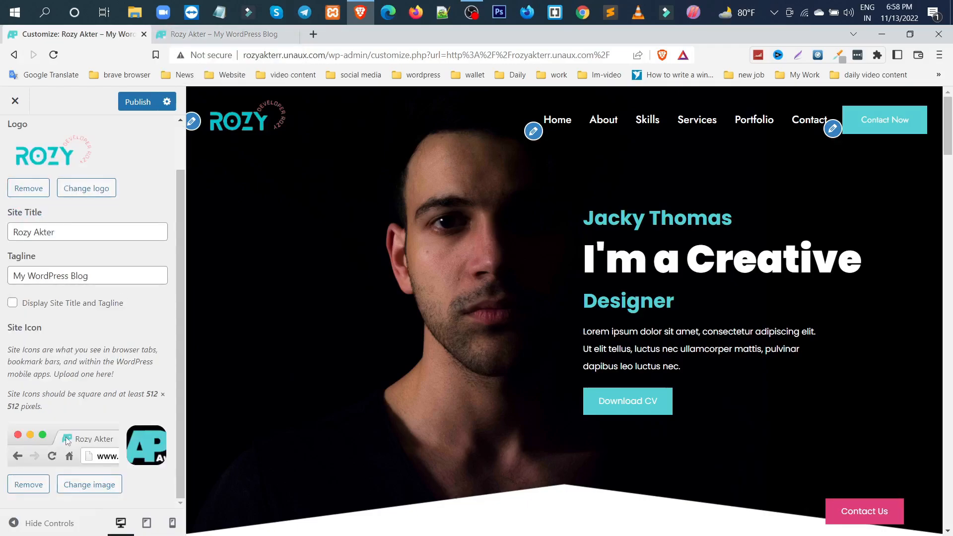
pyautogui.click(82, 491)
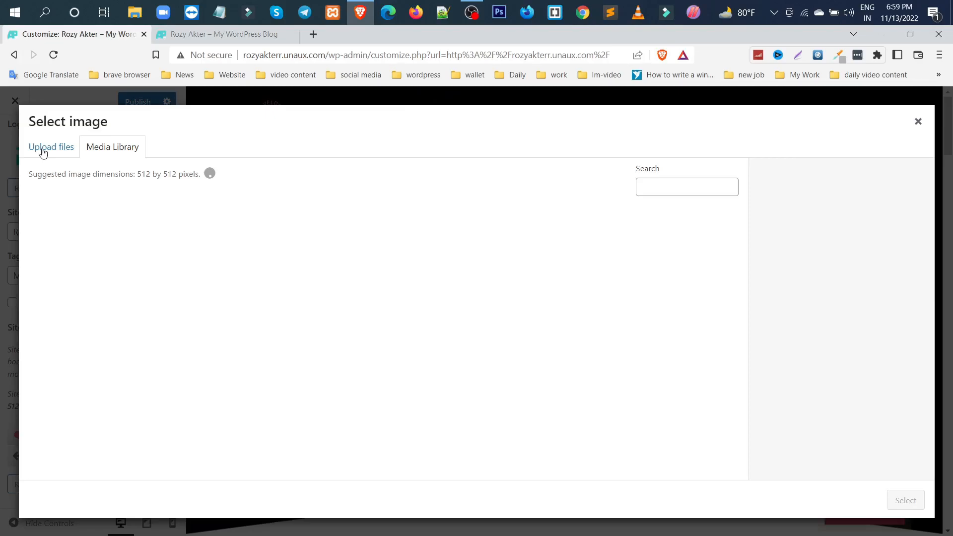
pyautogui.click(43, 147)
pyautogui.click(469, 321)
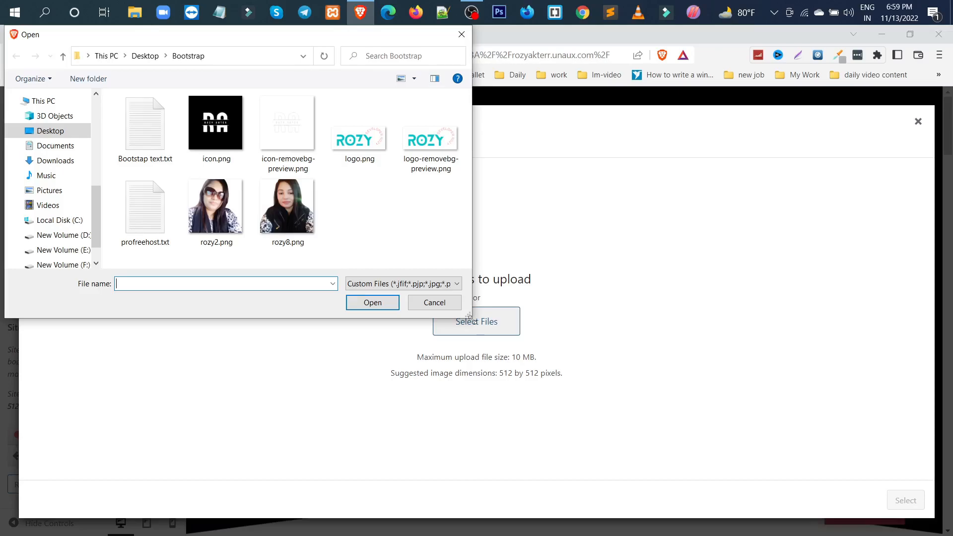
pyautogui.click(221, 129)
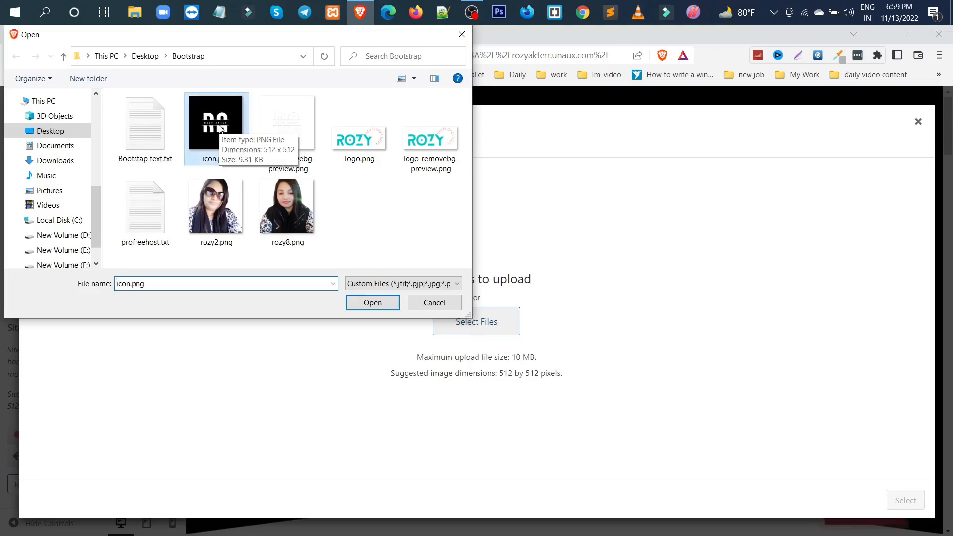
pyautogui.doubleClick(222, 129)
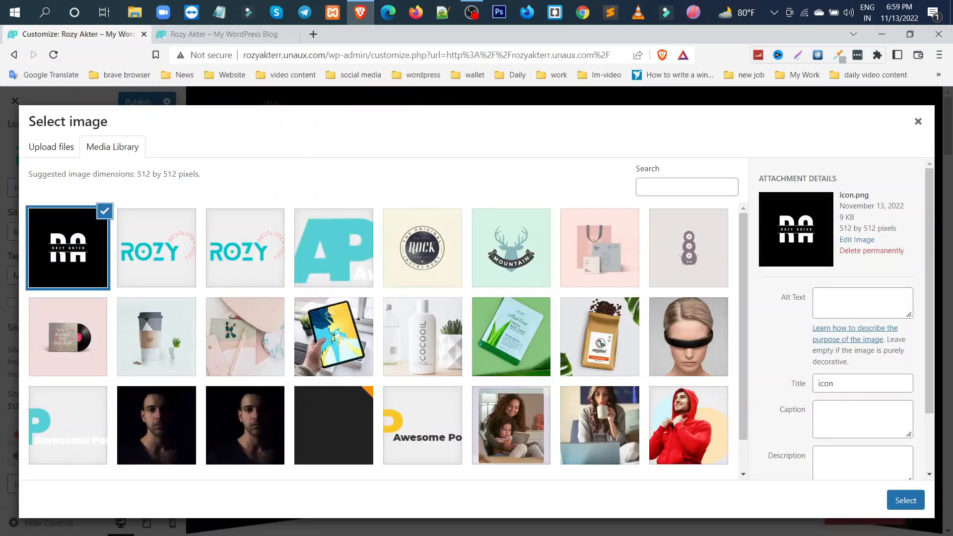
pyautogui.click(906, 501)
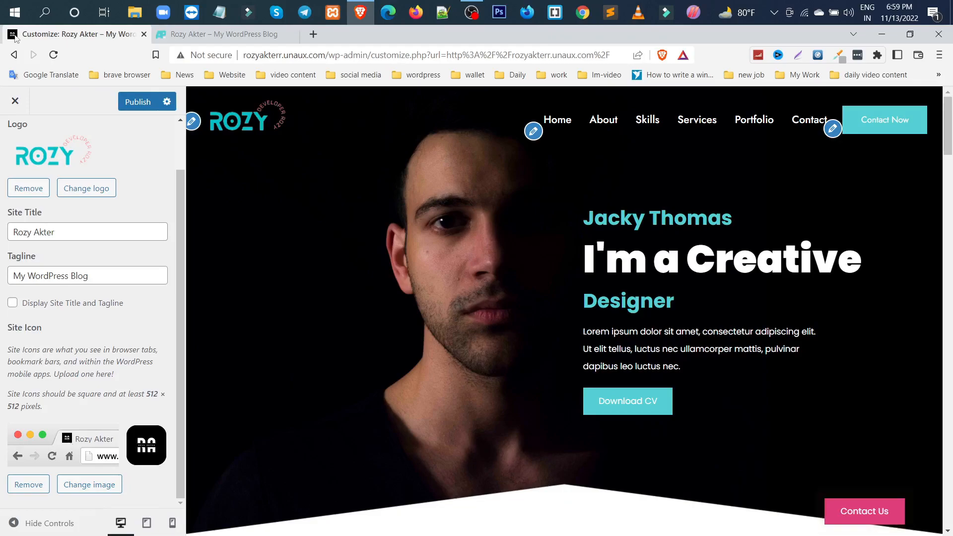
pyautogui.hotkey('ctrl', 'Tab')
pyautogui.click(53, 56)
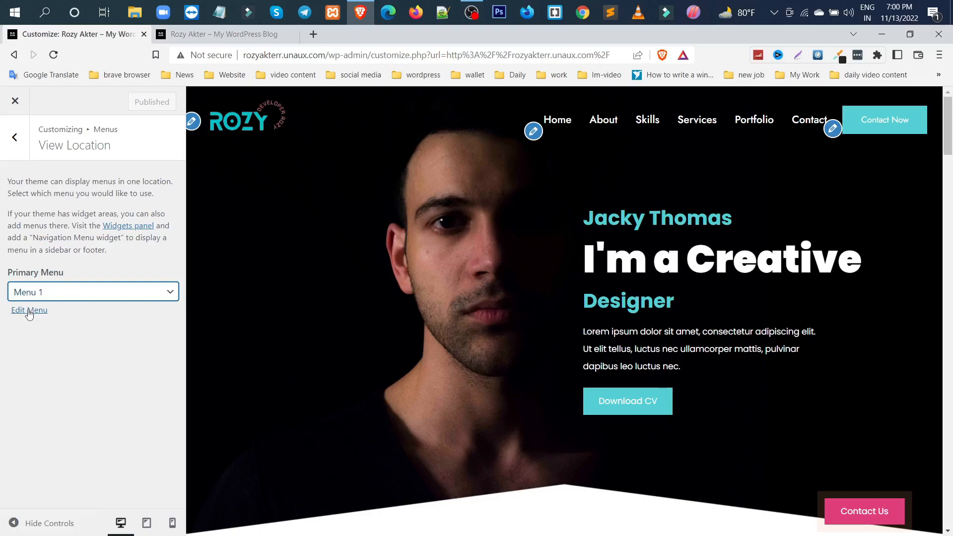
# Open Menu 1 for editing and examine the Contact item's link settings and the header's Contact Now button
pyautogui.click(28, 312)
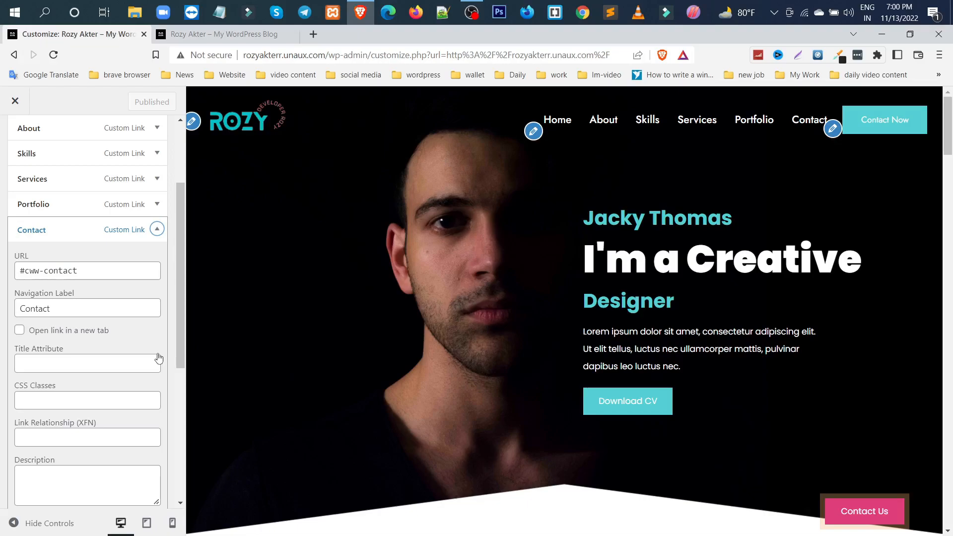
pyautogui.scroll(-3, 70, 374)
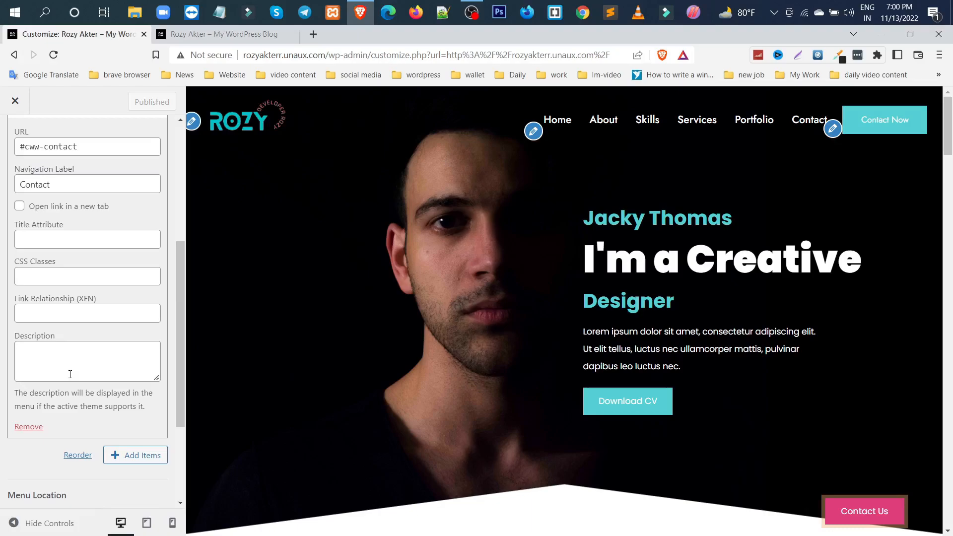
pyautogui.keyDown('shift'); pyautogui.click(890, 125); pyautogui.keyUp('shift')
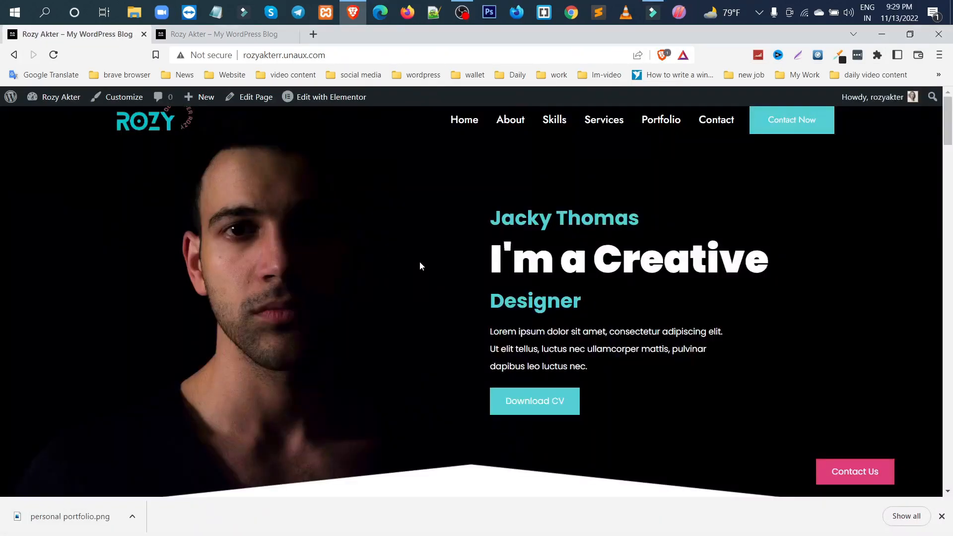
# Open the home page in Elementor and replace the name heading in the hero section with the site owner's full name
pyautogui.moveTo(327, 102)
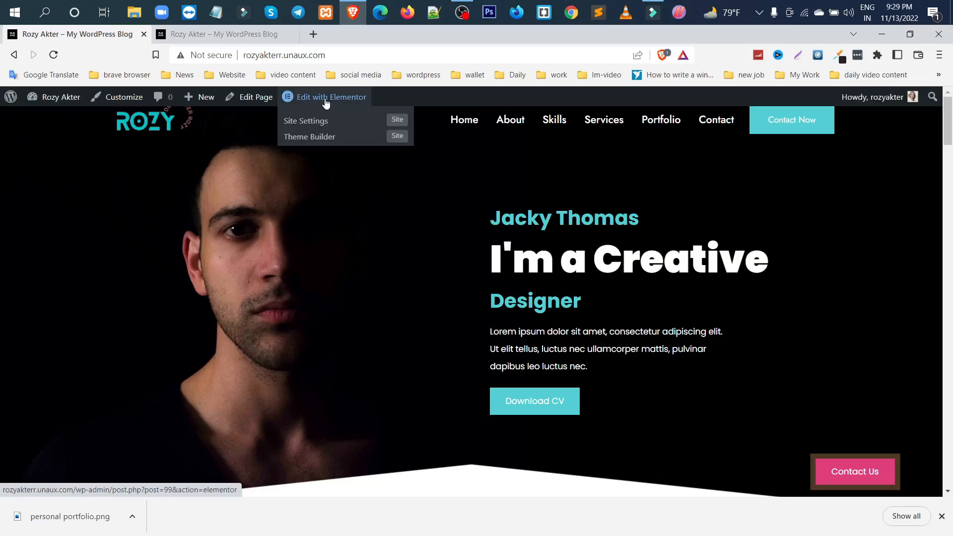
pyautogui.click(327, 103)
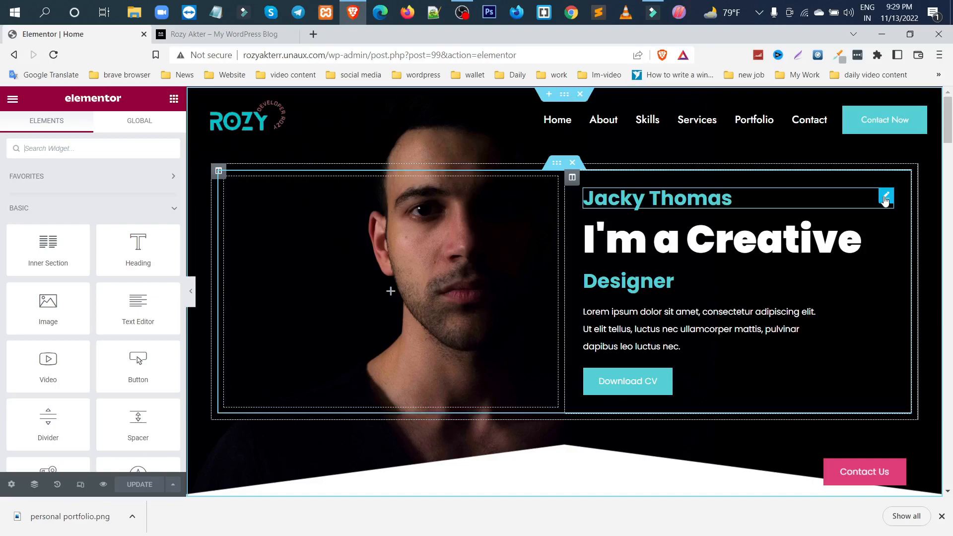
pyautogui.click(886, 197)
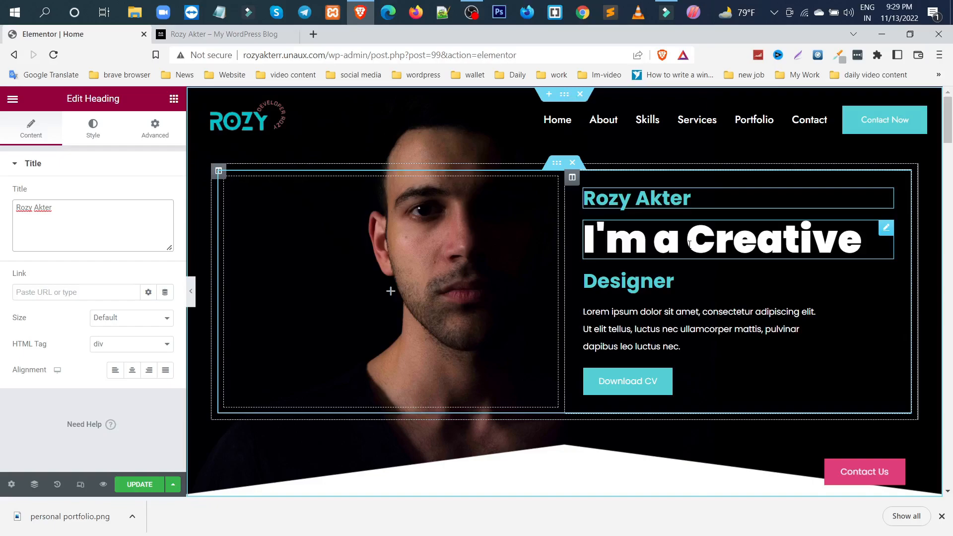
# Check the Download CV button's link setting, replace the hero section's background image with the owner's portrait photo and update the page
pyautogui.click(725, 381)
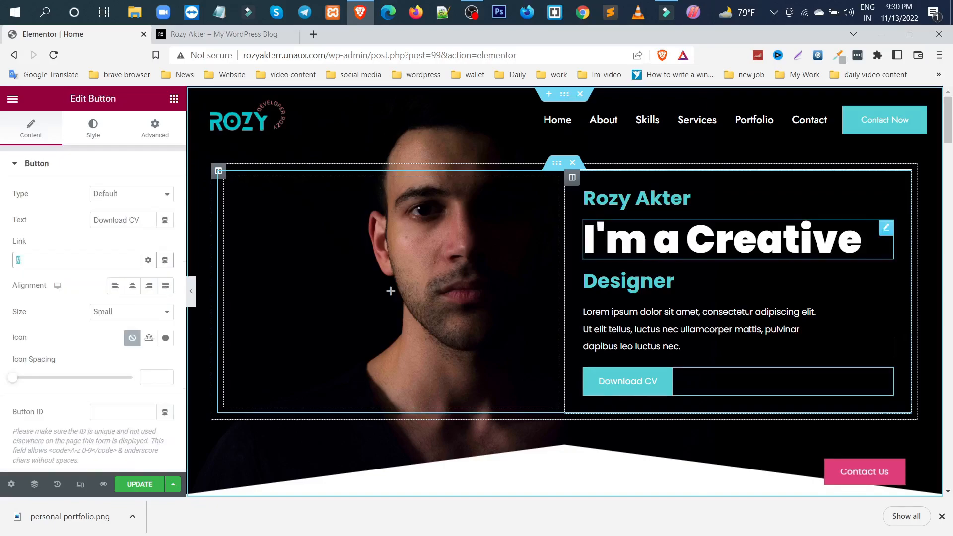
pyautogui.click(726, 277)
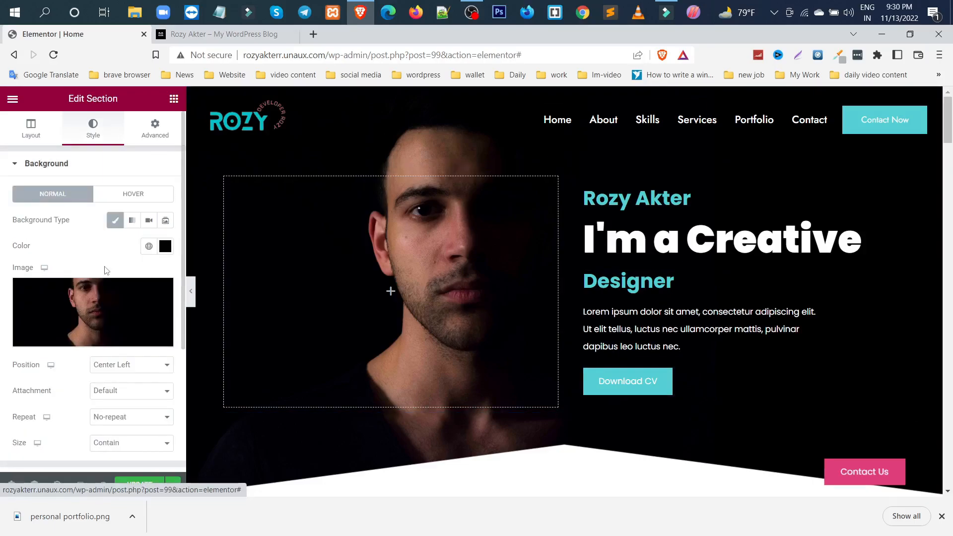
pyautogui.click(106, 317)
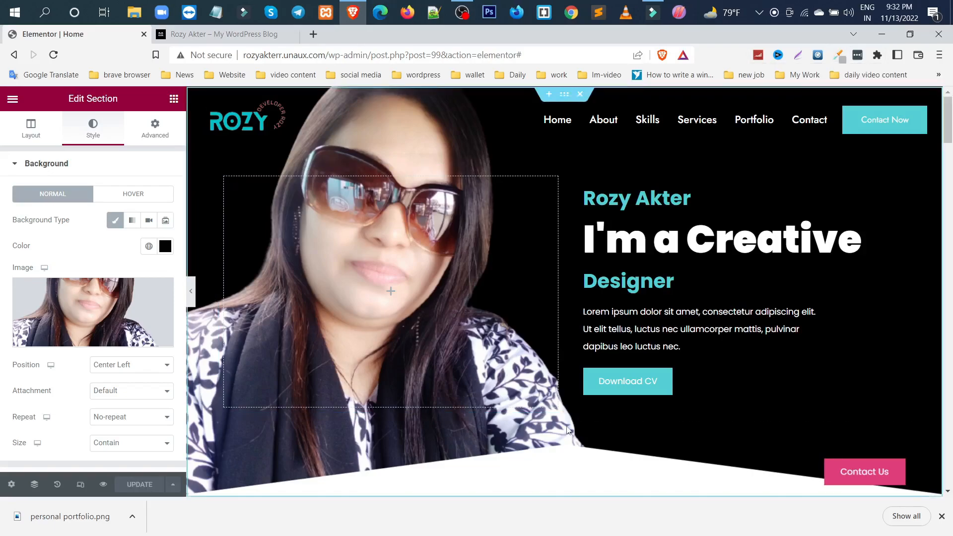
# Replace the image beside the Creative Design & Development text with the owner's portrait photo without sunglasses, uploaded from the Bootstrap folder
pyautogui.scroll(-5, 567, 426)
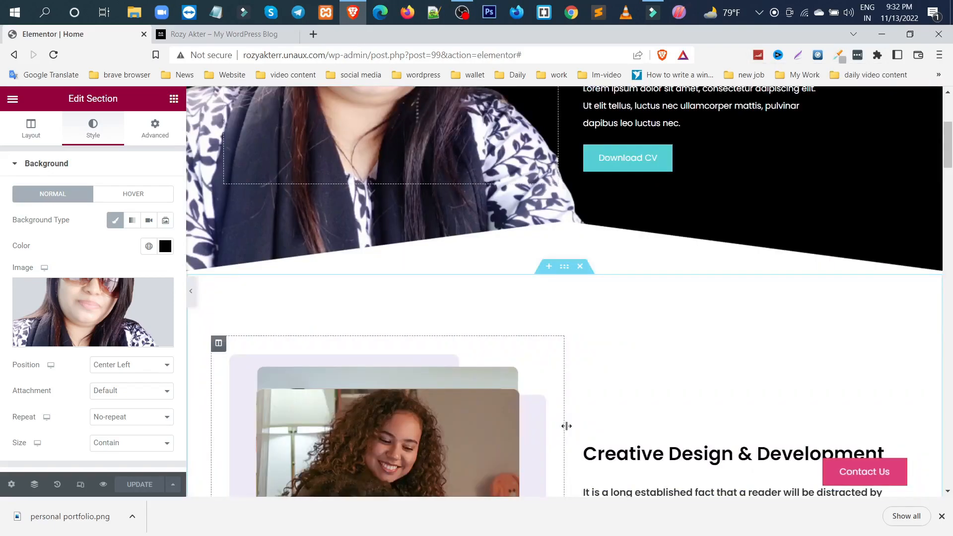
pyautogui.scroll(-3, 567, 426)
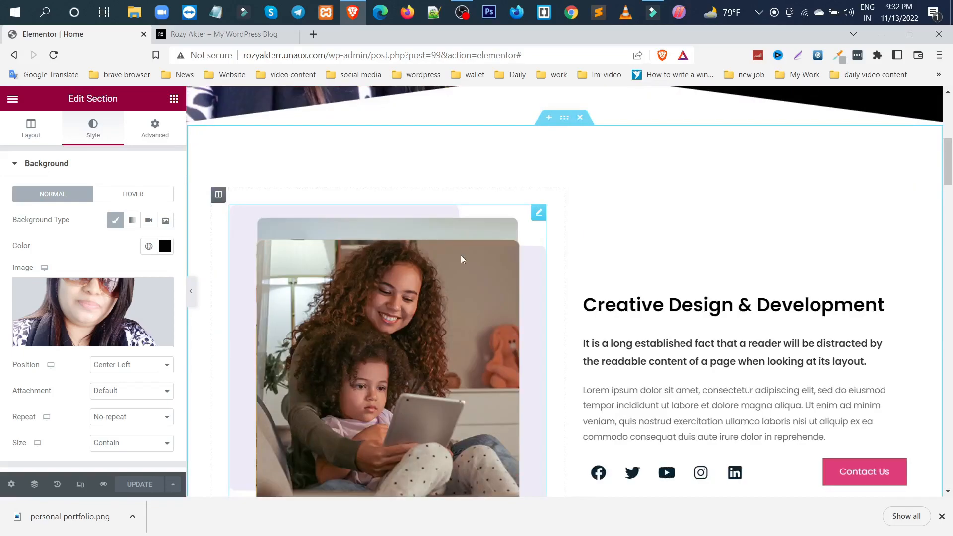
pyautogui.click(539, 214)
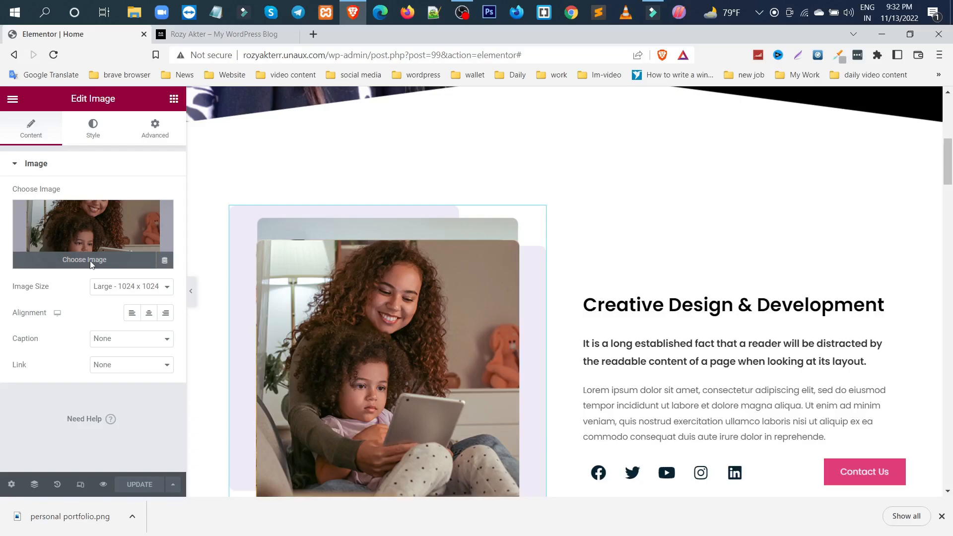
pyautogui.click(91, 262)
pyautogui.click(496, 313)
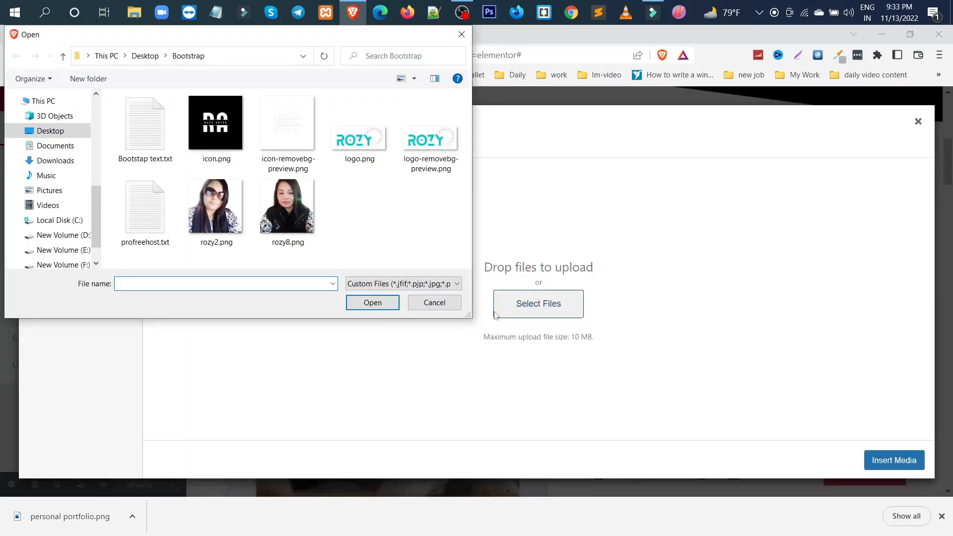
pyautogui.doubleClick(288, 195)
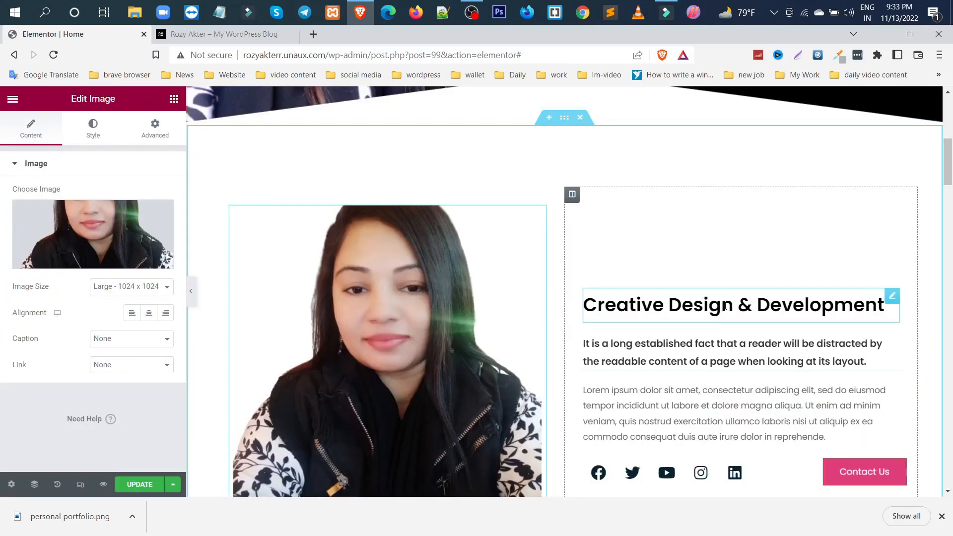
# Examine the Creative Design & Development heading's settings and the Twitter item's link setting in the social icons below it
pyautogui.click(725, 307)
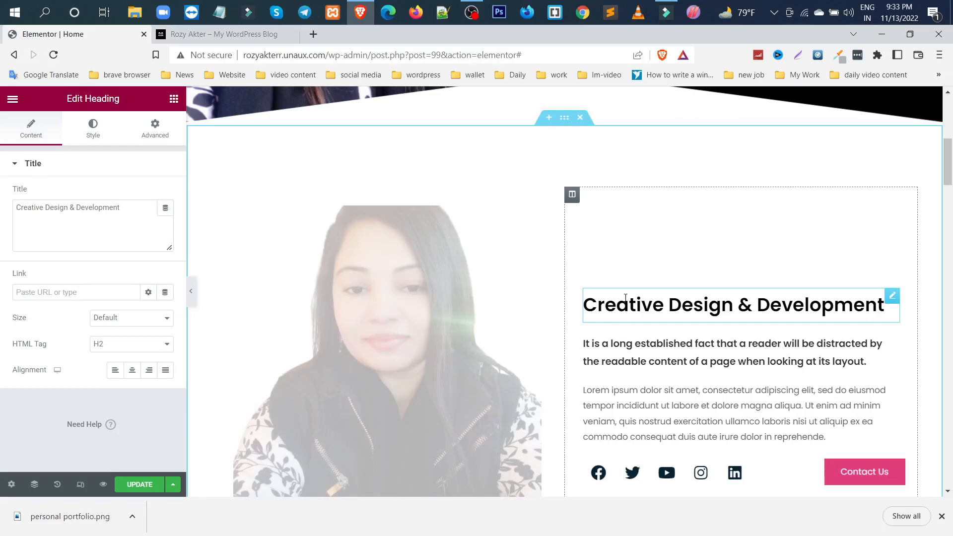
pyautogui.scroll(-3, 626, 297)
pyautogui.click(587, 343)
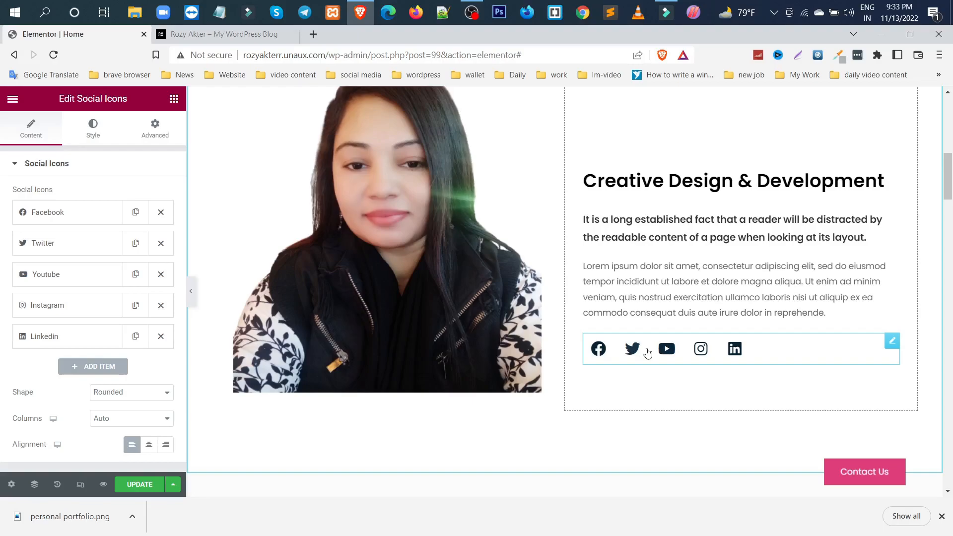
pyautogui.click(69, 243)
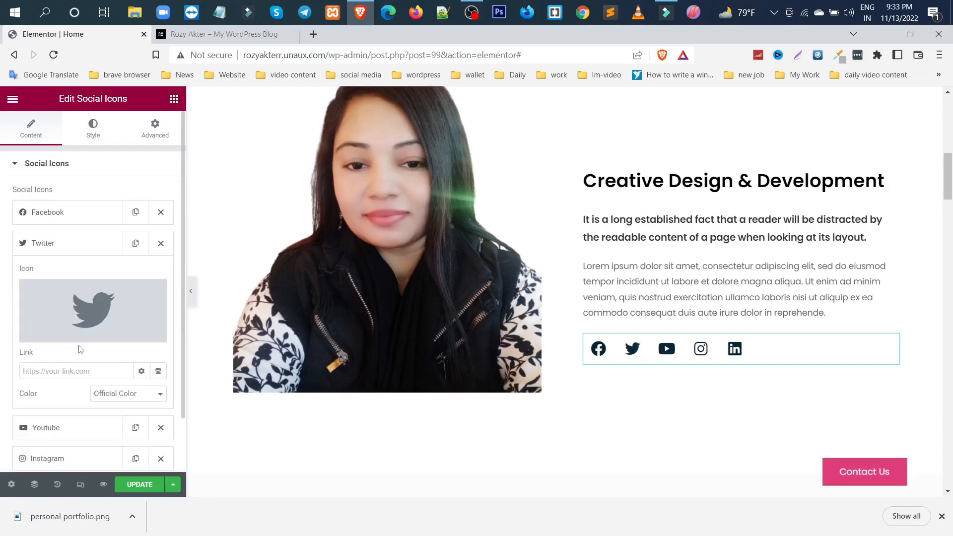
# Show the percentage on the WORDPRESS, PHP, HTML,CSS and JQUERY progress bars in the first column of the Our Skills section
pyautogui.scroll(-3, 79, 350)
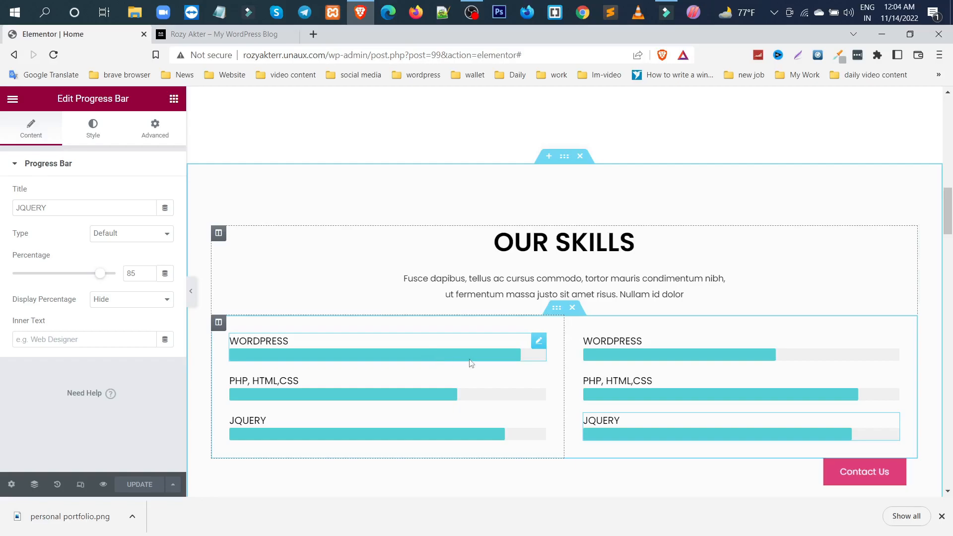
pyautogui.click(539, 342)
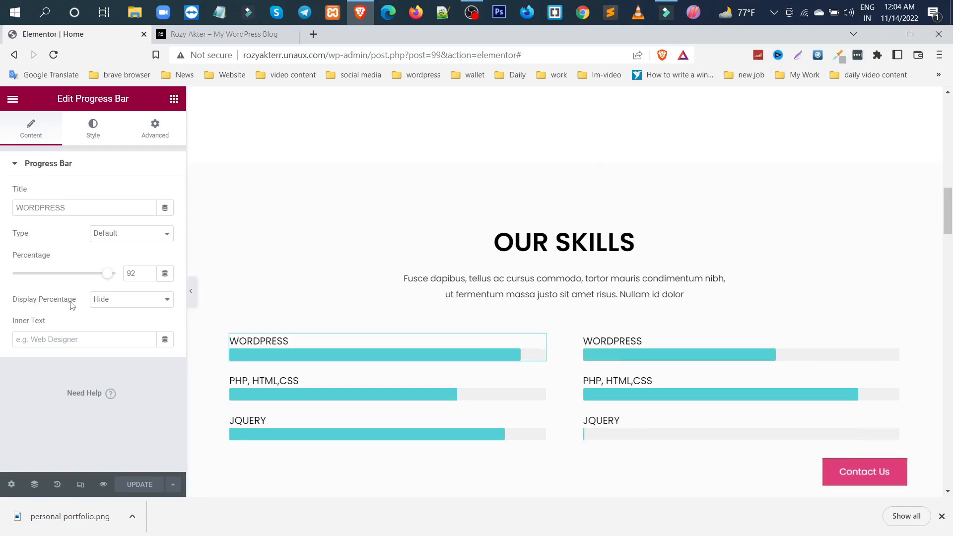
pyautogui.click(107, 301)
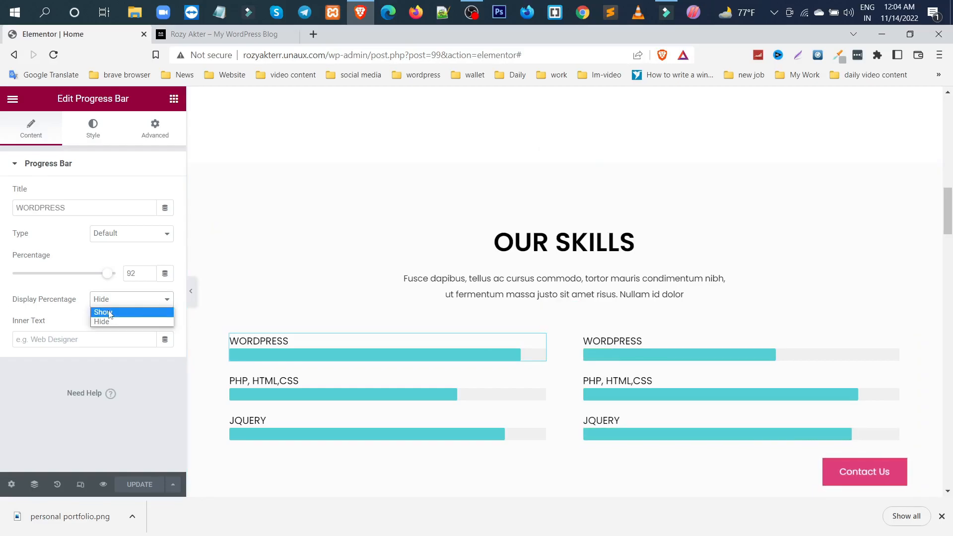
pyautogui.click(110, 313)
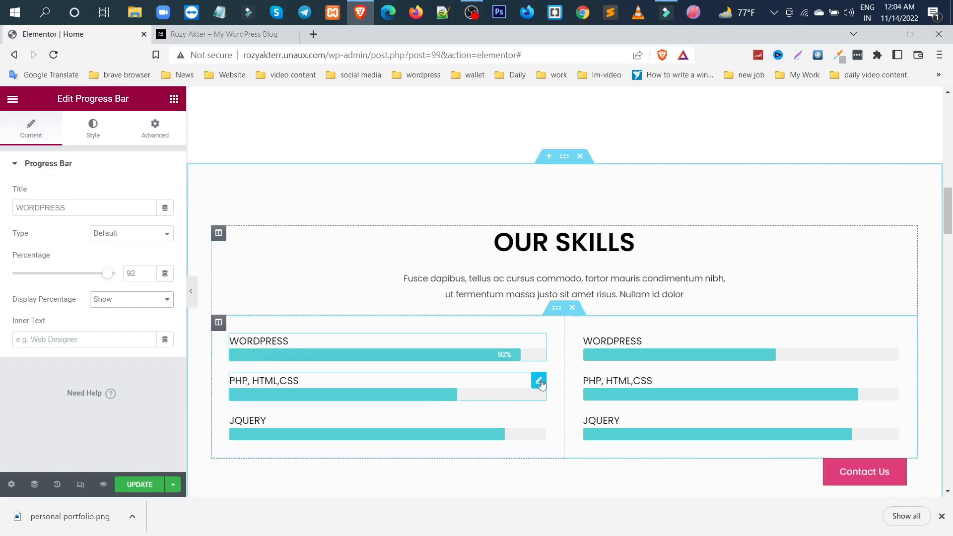
pyautogui.click(485, 374)
pyautogui.click(107, 300)
pyautogui.click(110, 312)
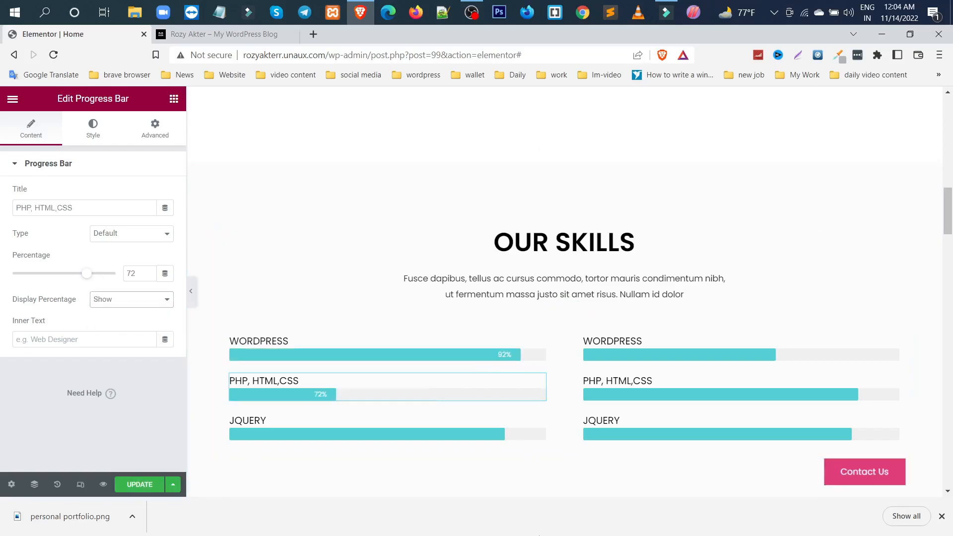
pyautogui.click(538, 421)
pyautogui.click(131, 299)
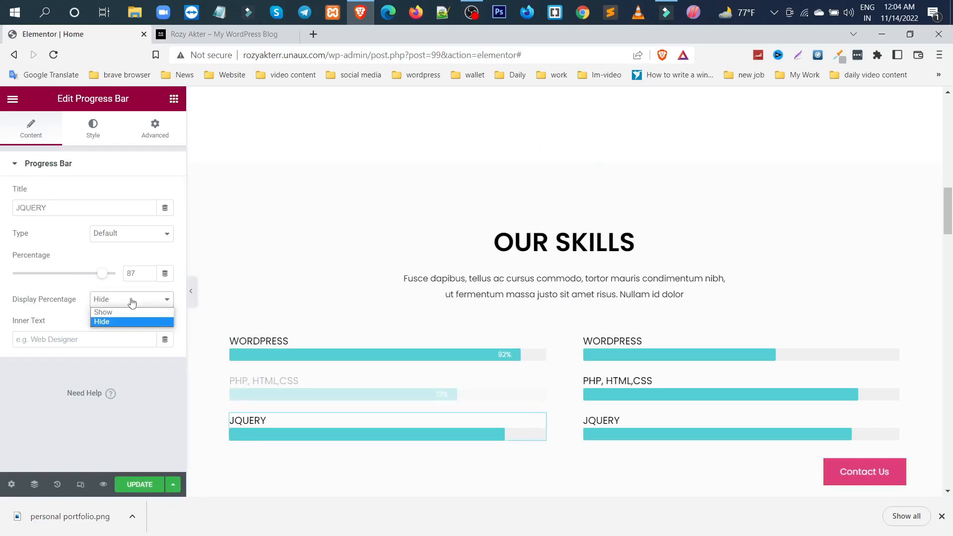
pyautogui.click(110, 312)
# Show the percentage on the three progress bars in the second column of the Our Skills section
pyautogui.click(640, 348)
pyautogui.click(111, 301)
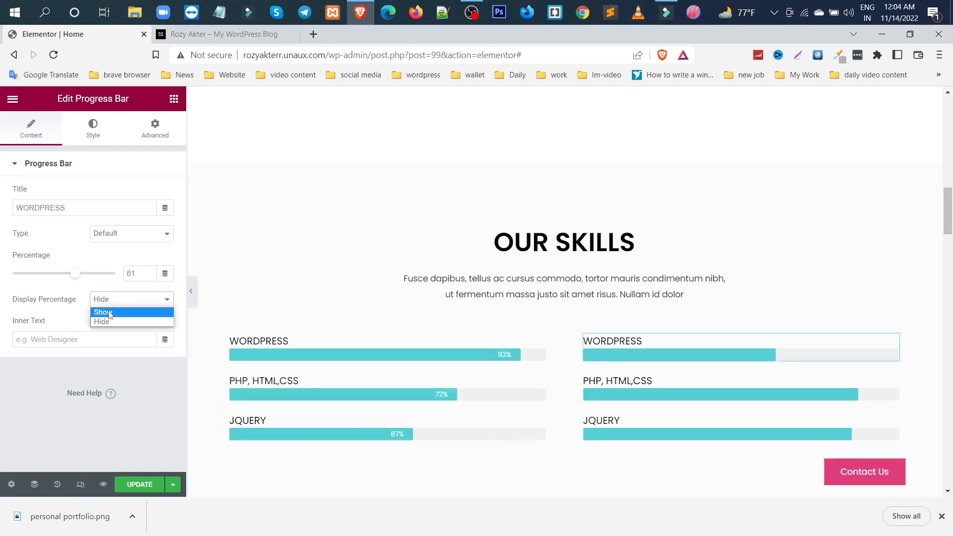
pyautogui.click(109, 313)
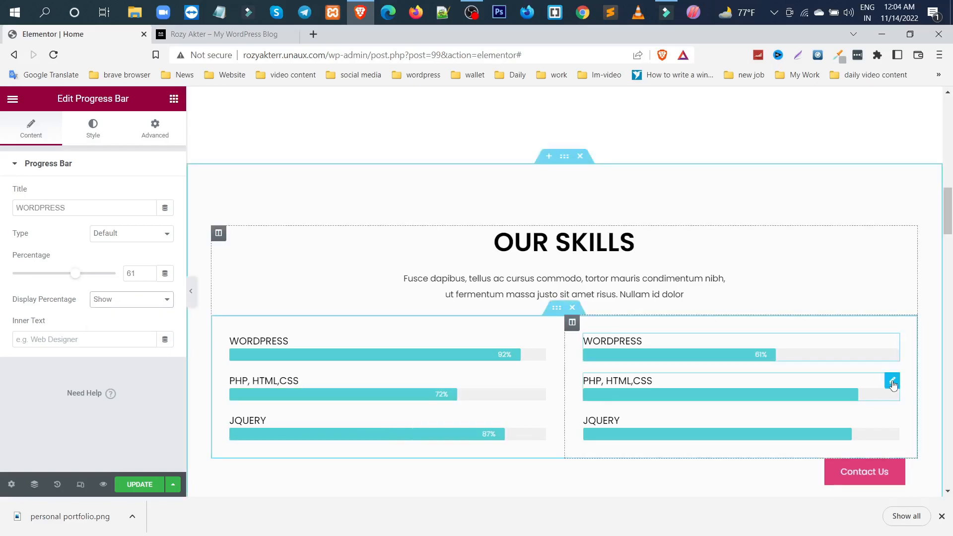
pyautogui.click(893, 422)
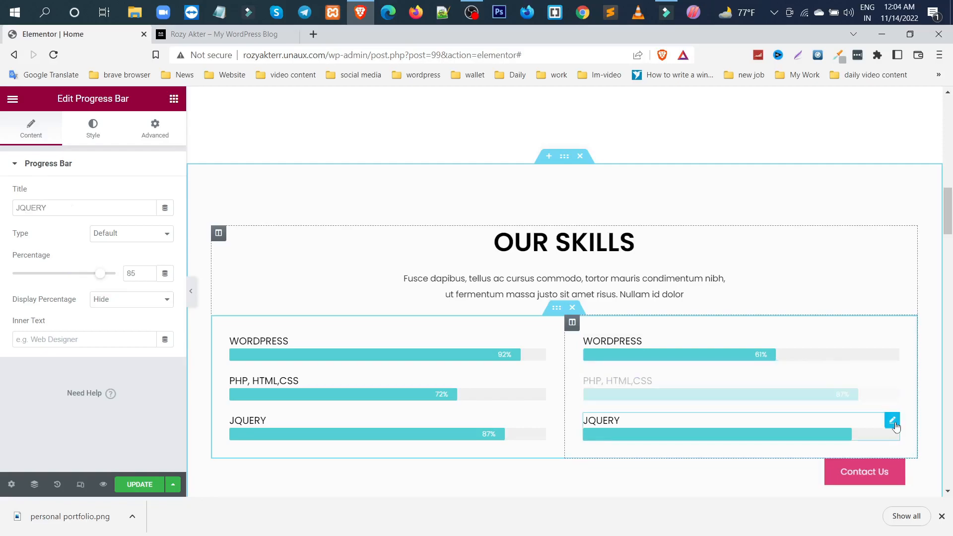
pyautogui.click(111, 300)
pyautogui.click(110, 313)
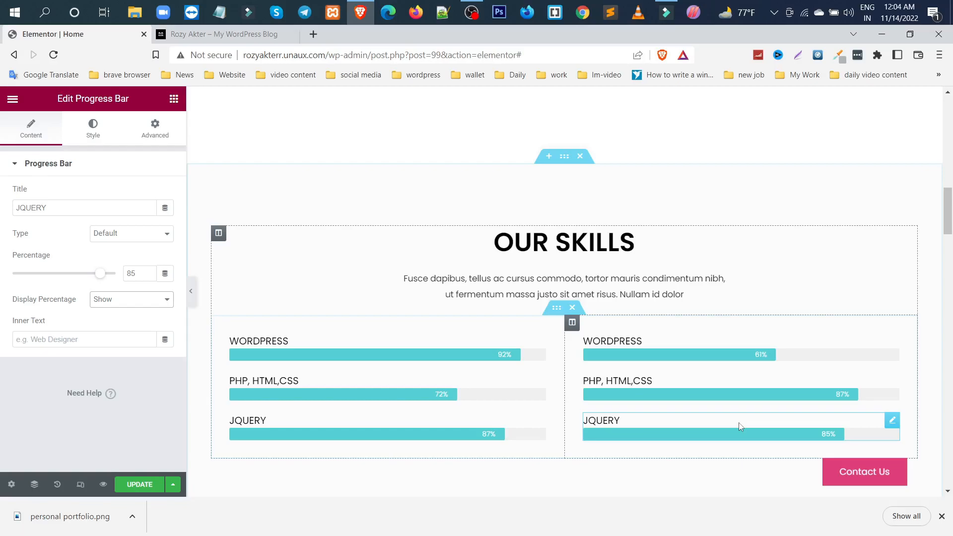
# Clear the link of the Hire Me button in the "Interested Working With me?" section
pyautogui.scroll(-1, 740, 426)
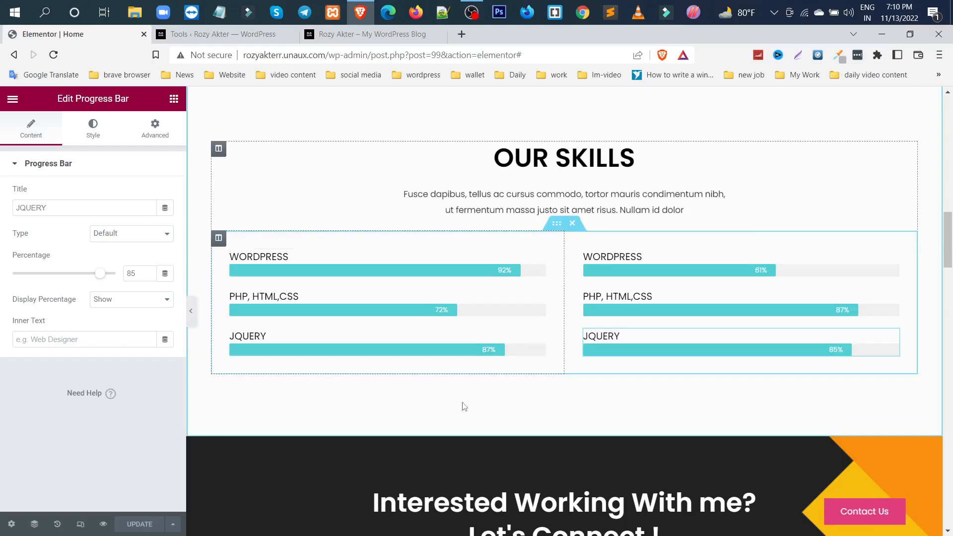
pyautogui.scroll(-5, 464, 406)
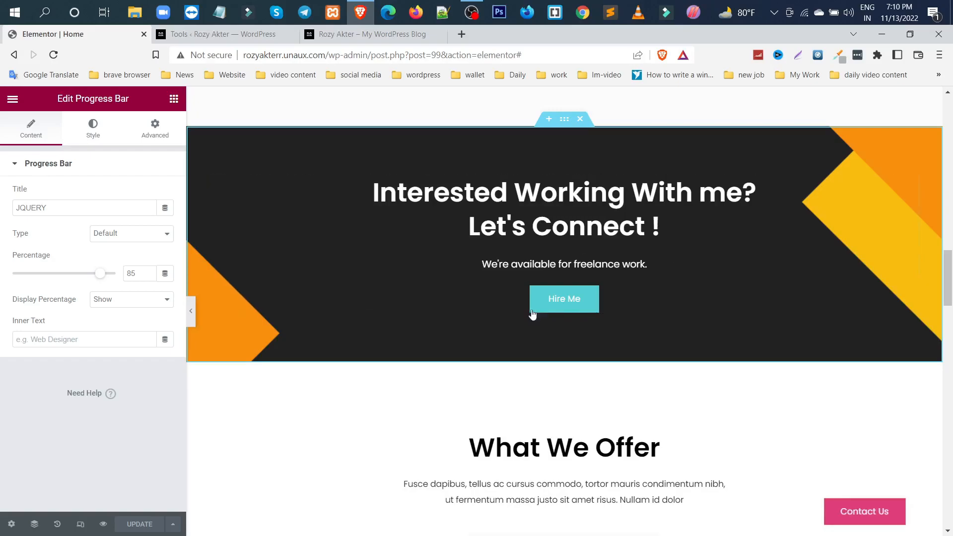
pyautogui.click(570, 300)
pyautogui.click(114, 260)
pyautogui.press('BackSpace')
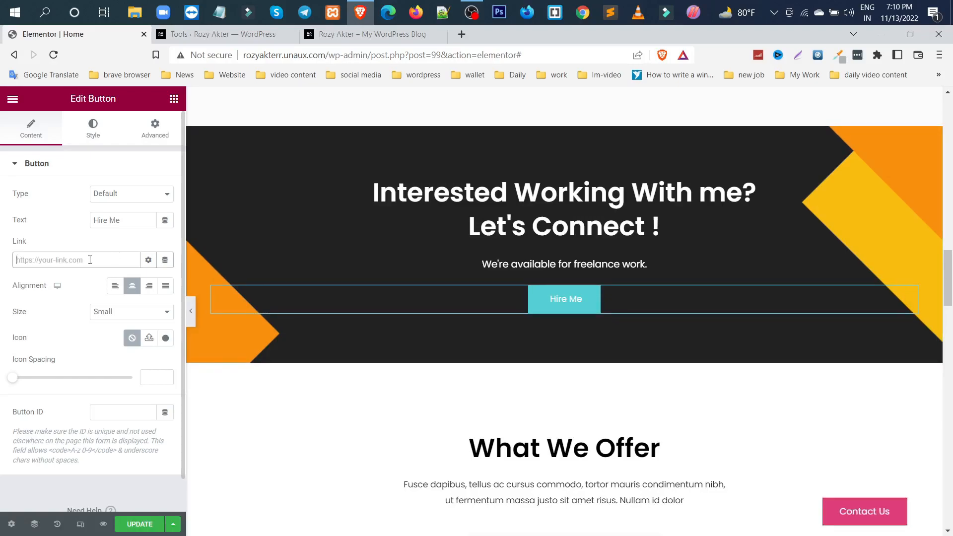
# Change the title of the first icon box in the What We Offer section to "Creative Web Design"
pyautogui.scroll(-5, 549, 131)
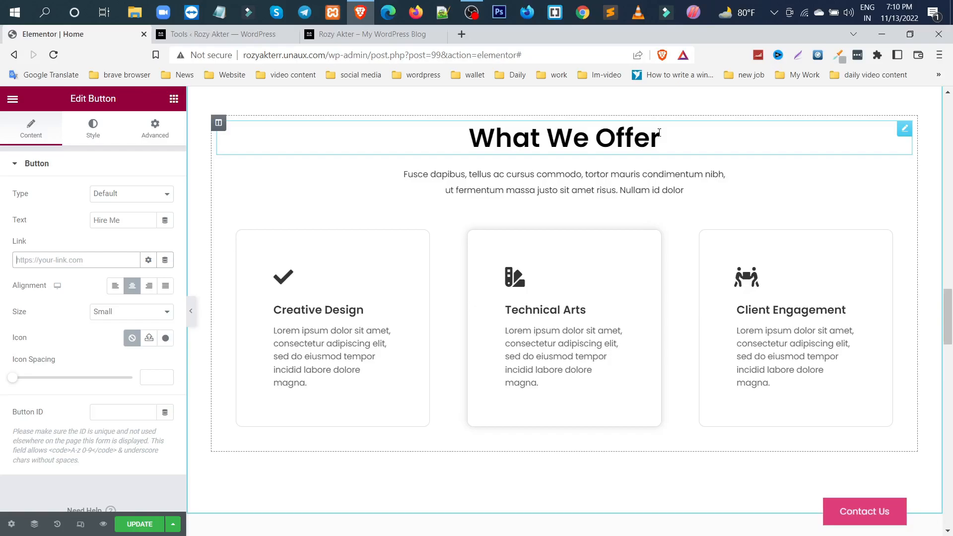
pyautogui.click(659, 132)
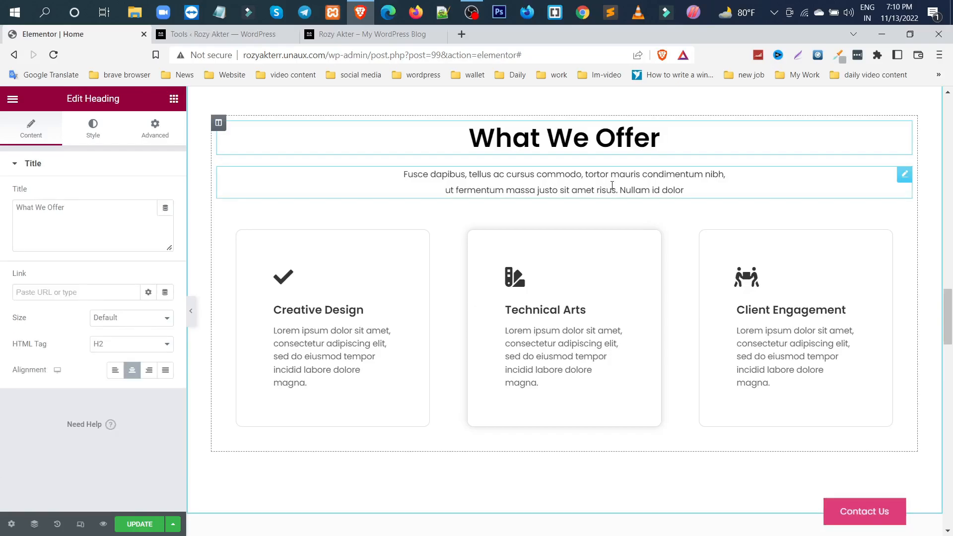
pyautogui.click(324, 334)
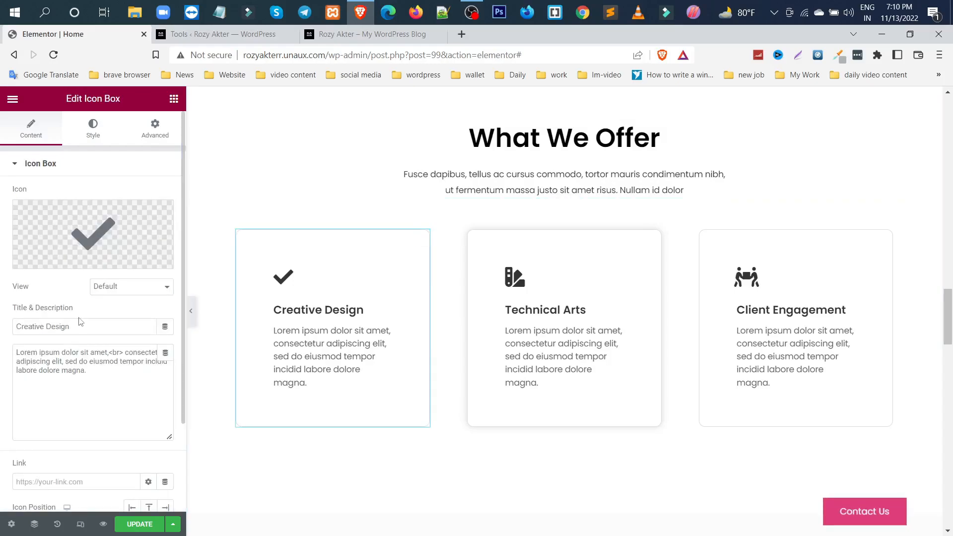
pyautogui.click(45, 326)
pyautogui.write('Web')
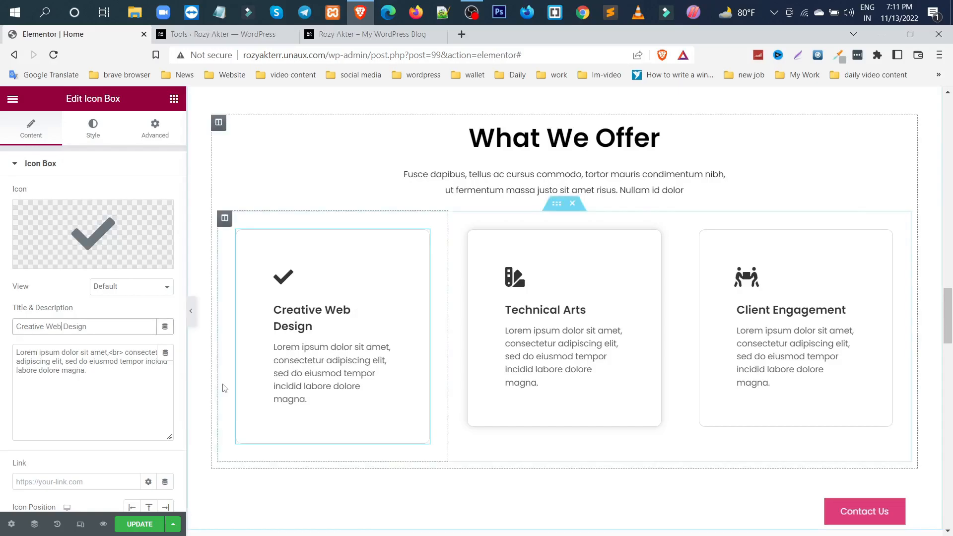
# Change the title of the Technical Arts icon box to "Graphics Design" and update the page
pyautogui.click(546, 323)
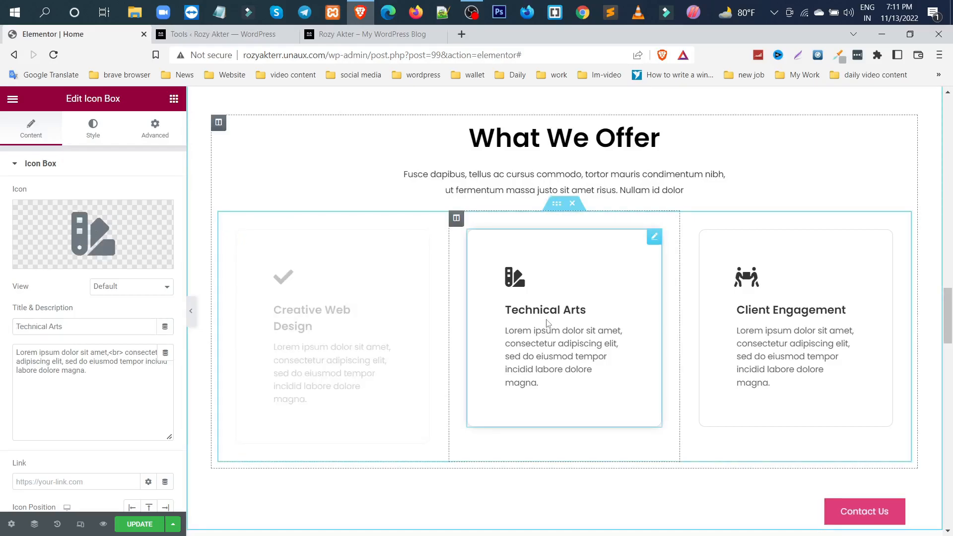
pyautogui.moveTo(69, 327); pyautogui.dragTo(13, 331)
pyautogui.write('Graphics De')
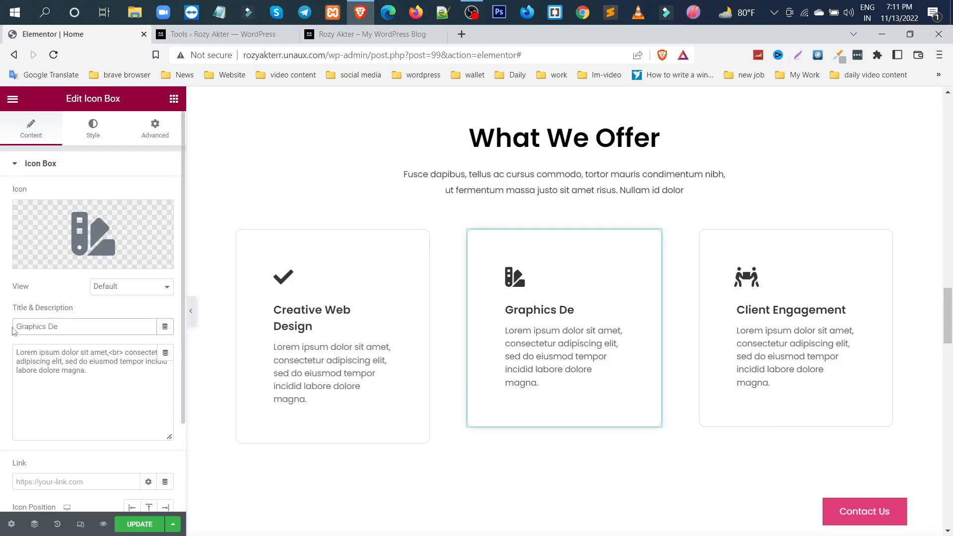
pyautogui.write('sign')
pyautogui.click(142, 525)
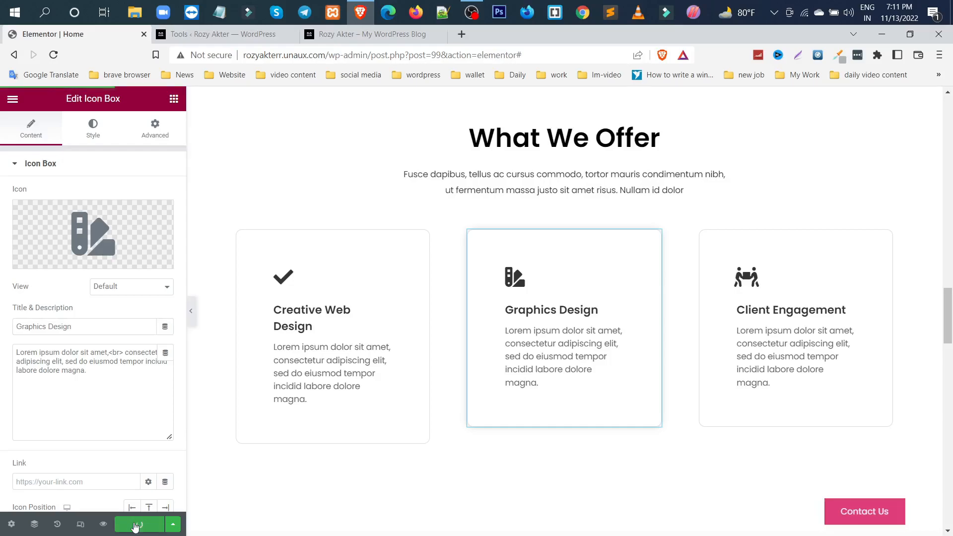
# Replace the sample e-mail item in the Contact Us section's icon list with the site owner's e-mail address
pyautogui.scroll(-7, 633, 245)
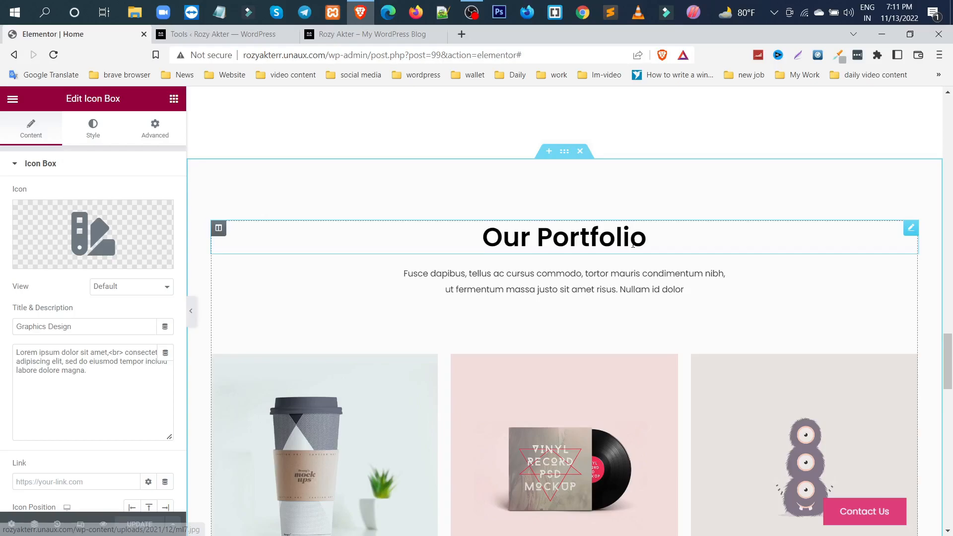
pyautogui.scroll(-10, 633, 245)
pyautogui.scroll(-4, 535, 258)
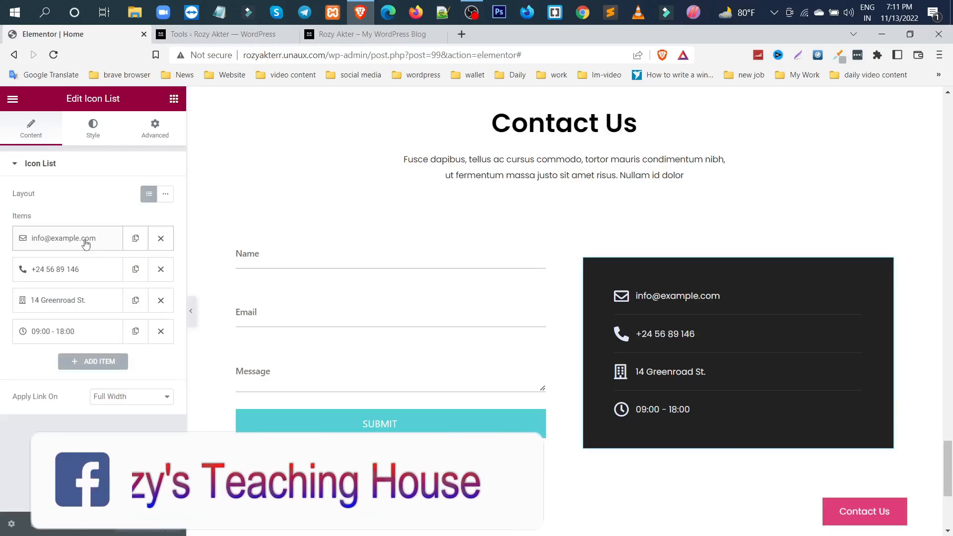
pyautogui.click(86, 243)
pyautogui.moveTo(97, 282); pyautogui.dragTo(19, 284)
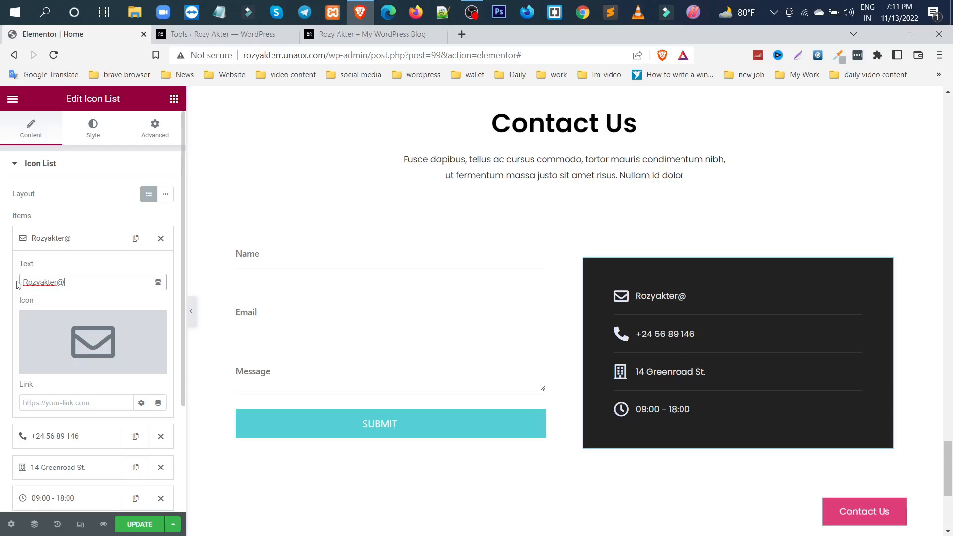
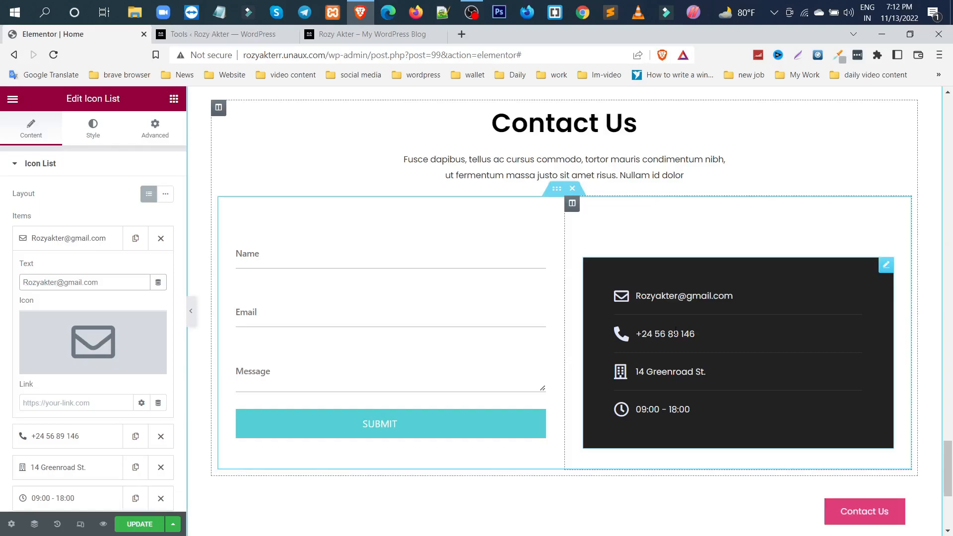
pyautogui.scroll(-5, 51, 357)
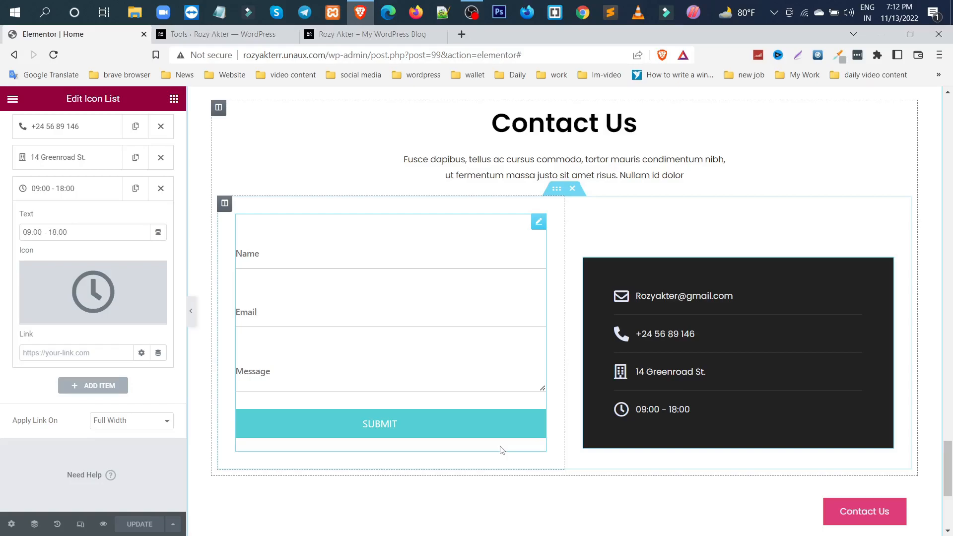
# Set the footer copyright in the WordPress customizer to "All Rights Reserved By" followed by the owner's full name and publish it
pyautogui.scroll(-5, 630, 393)
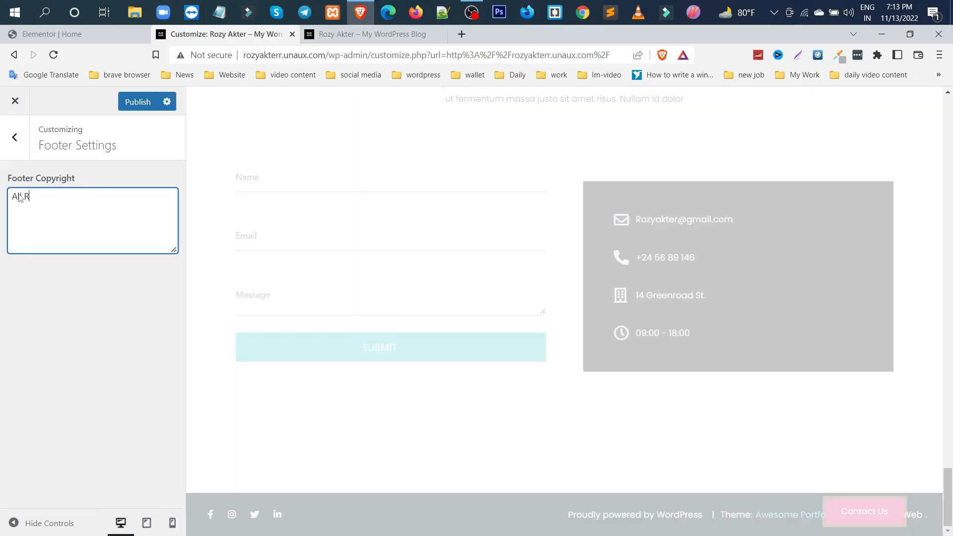
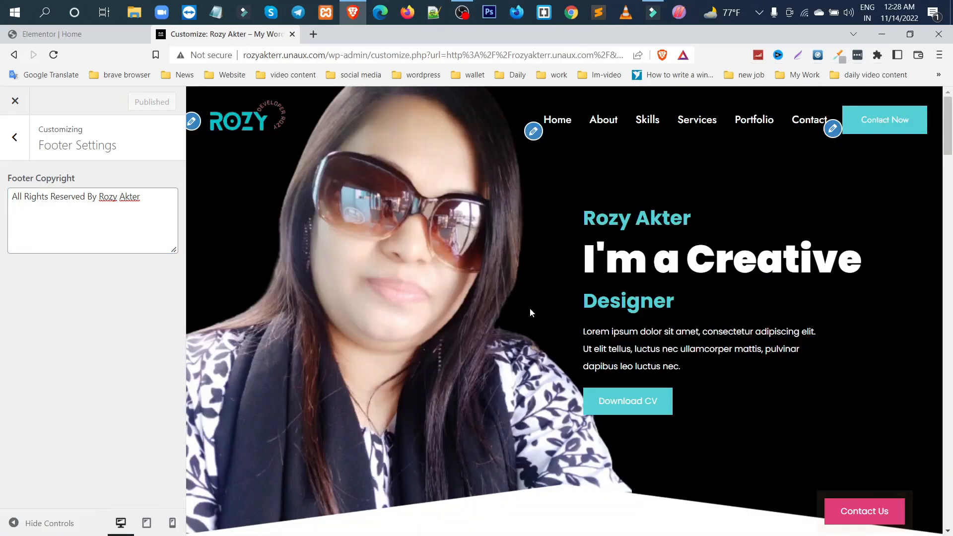
# Reload the customizer and check the homepage preview down to the contact details and footer copyright
pyautogui.click(55, 56)
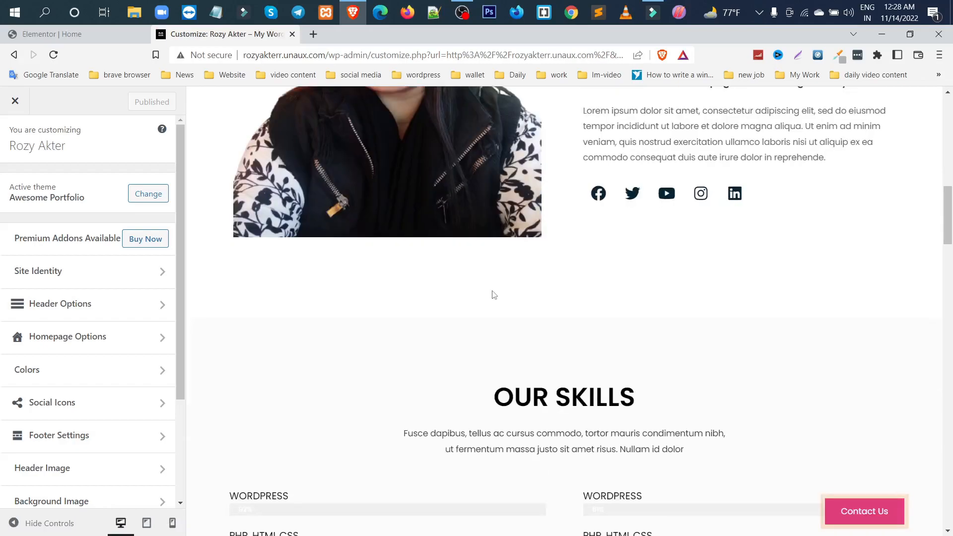
pyautogui.scroll(-20, 494, 295)
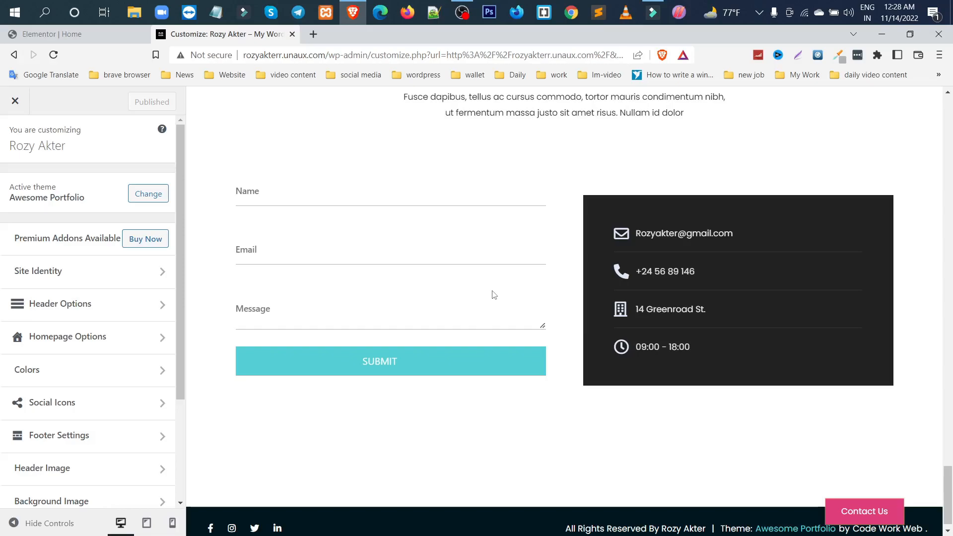
pyautogui.scroll(-1, 641, 422)
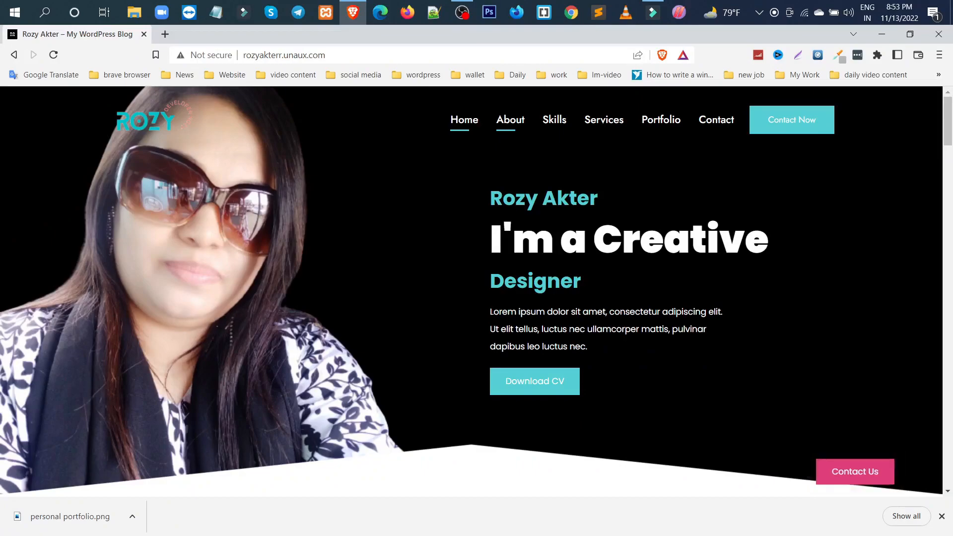
# Review the live portfolio homepage from the hero banner through the about, skills, What We Offer and portfolio sections
pyautogui.scroll(-4, 570, 333)
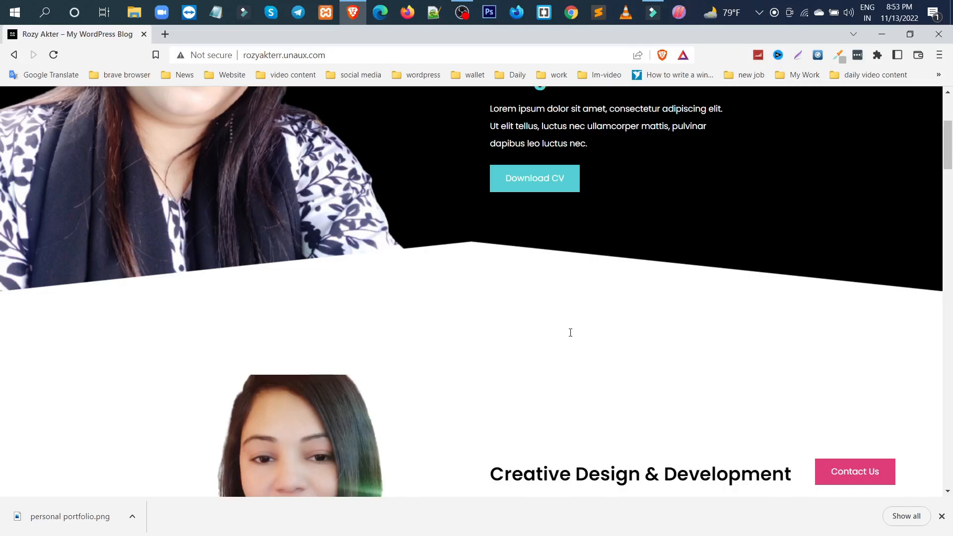
pyautogui.scroll(-5, 625, 269)
pyautogui.scroll(-4, 624, 270)
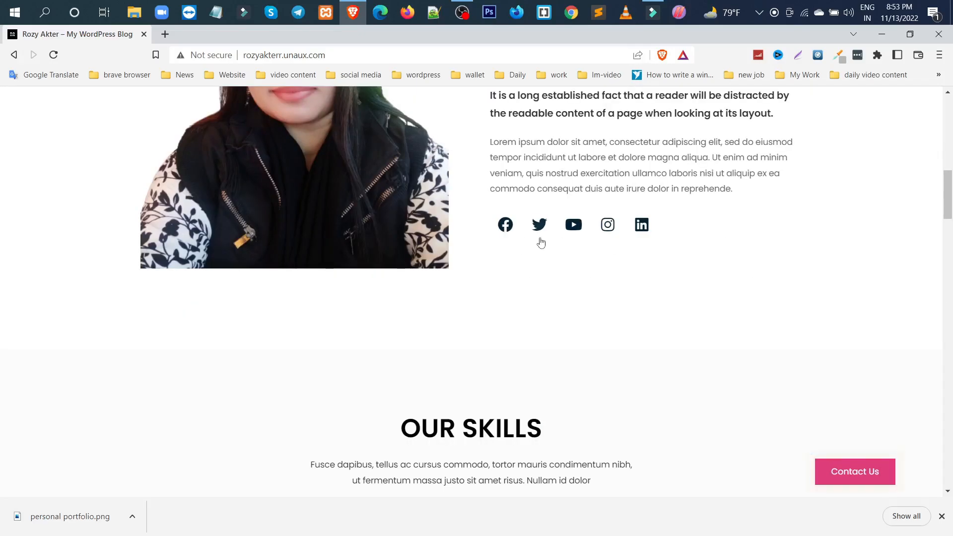
pyautogui.scroll(-4, 573, 270)
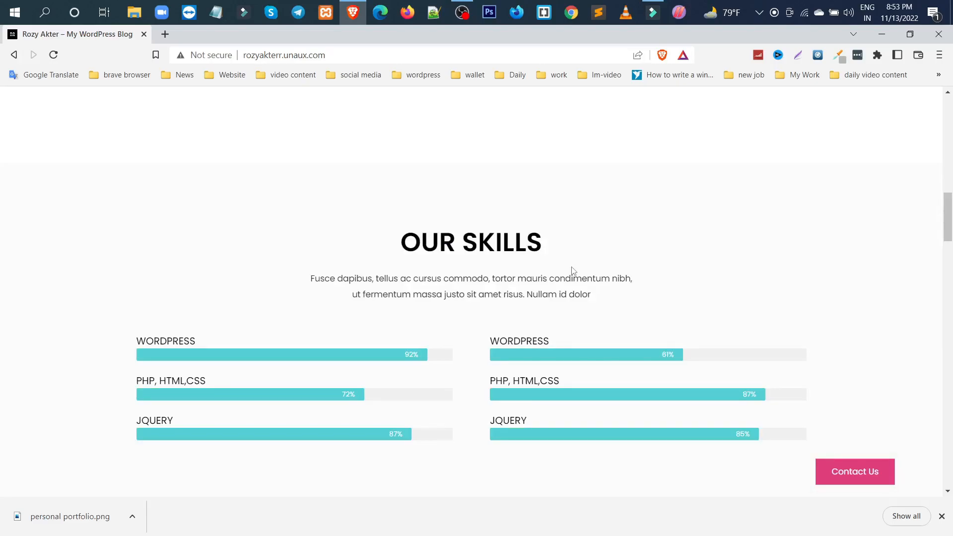
pyautogui.scroll(-1, 625, 297)
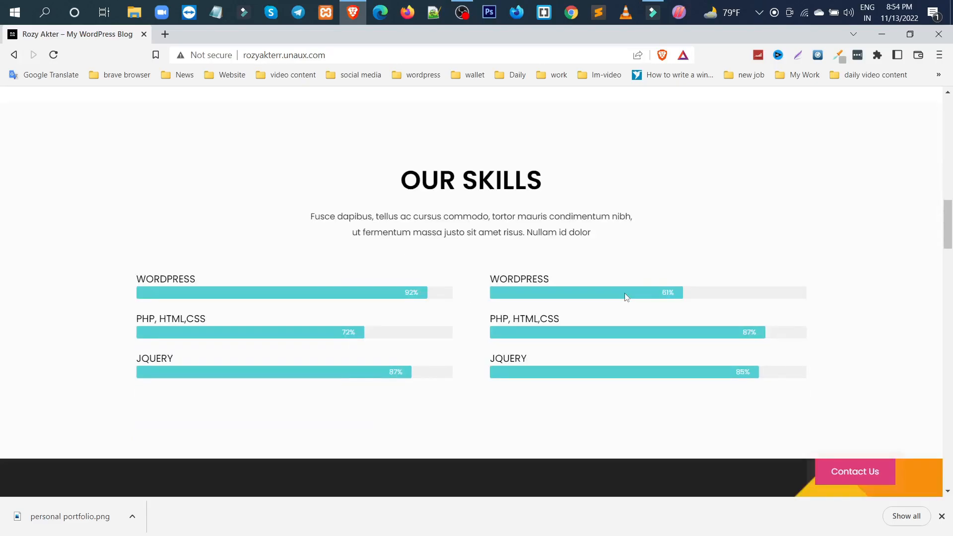
pyautogui.scroll(-7, 625, 297)
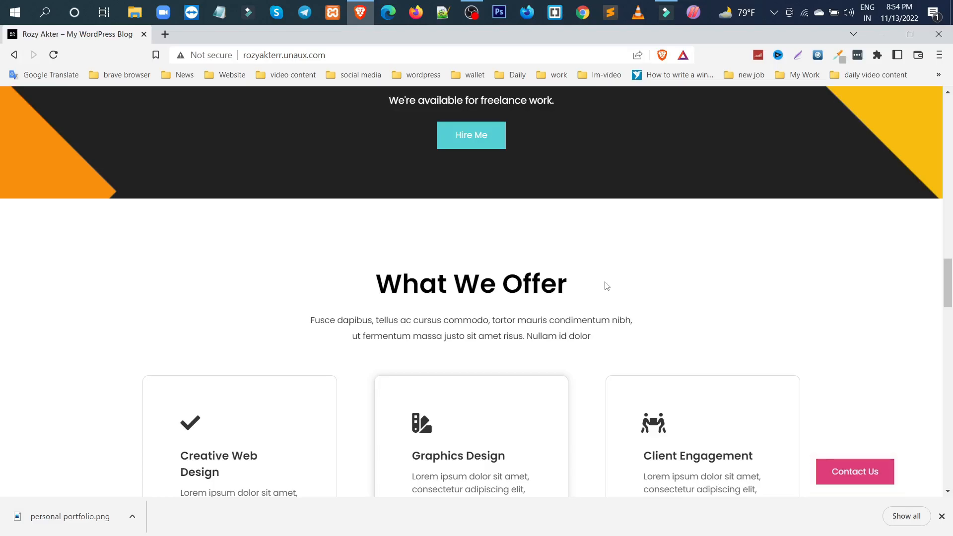
pyautogui.scroll(-15, 607, 286)
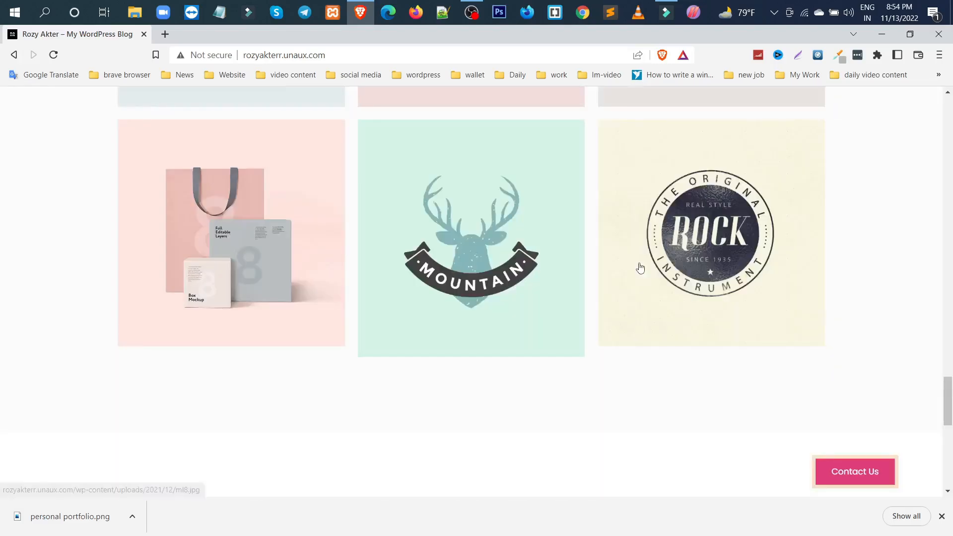
pyautogui.scroll(-5, 464, 480)
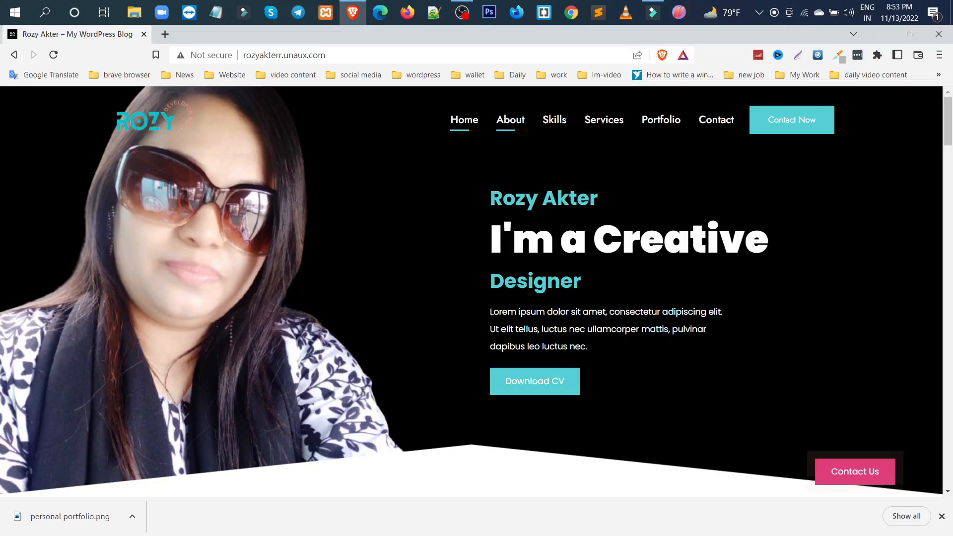
pyautogui.scroll(-4, 571, 333)
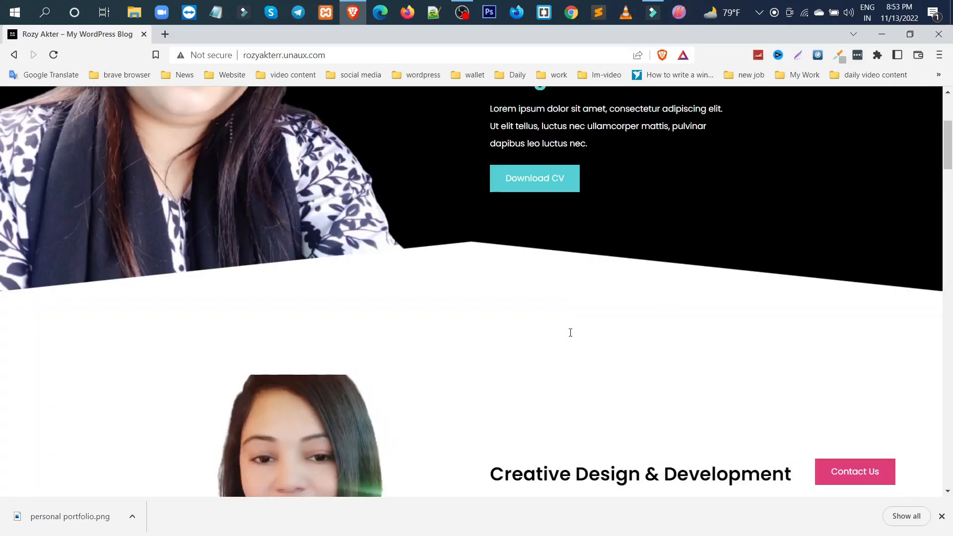
pyautogui.scroll(-5, 571, 333)
pyautogui.scroll(-4, 624, 270)
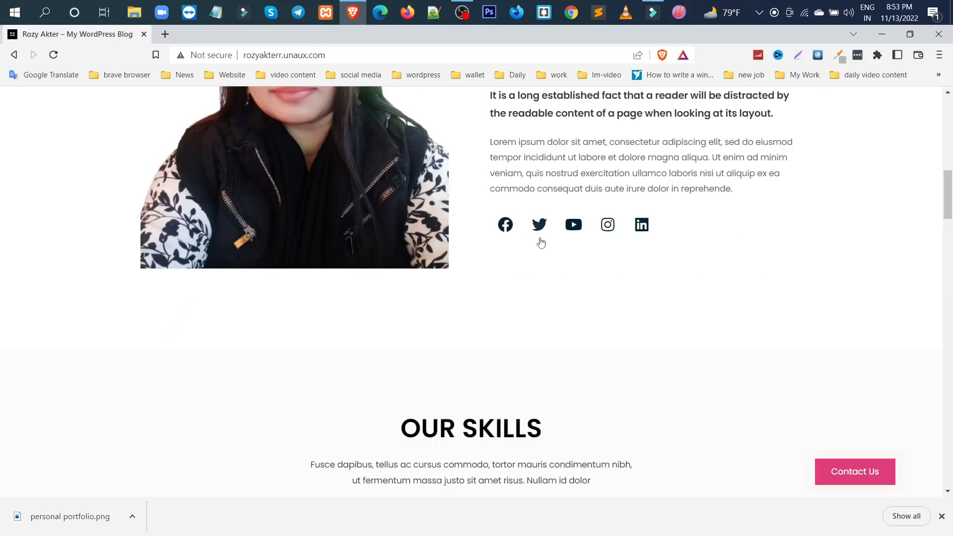